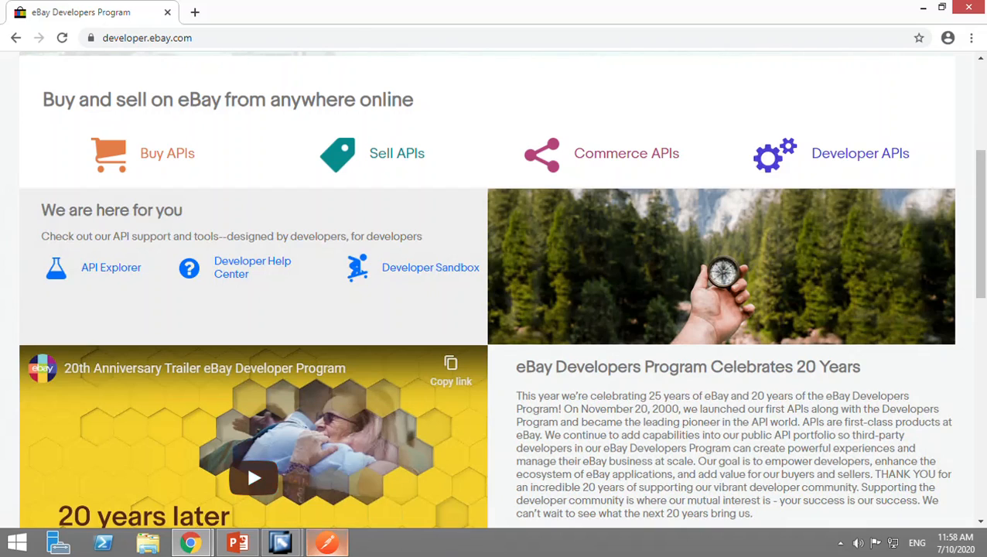
# Examine the eBay Developers Program home page and its developer.ebay.com address.
pyautogui.moveTo(326, 541)
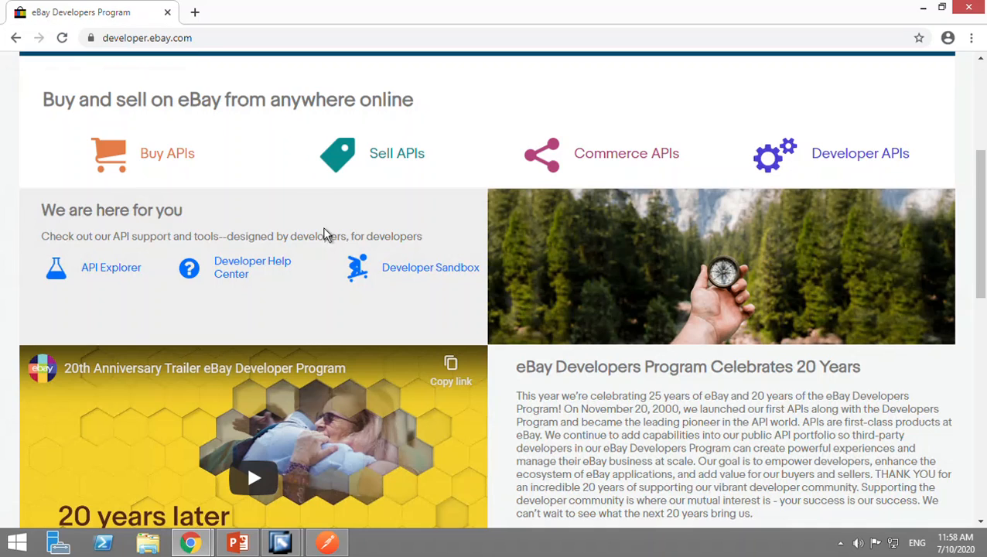
pyautogui.moveTo(225, 37); pyautogui.dragTo(133, 37)
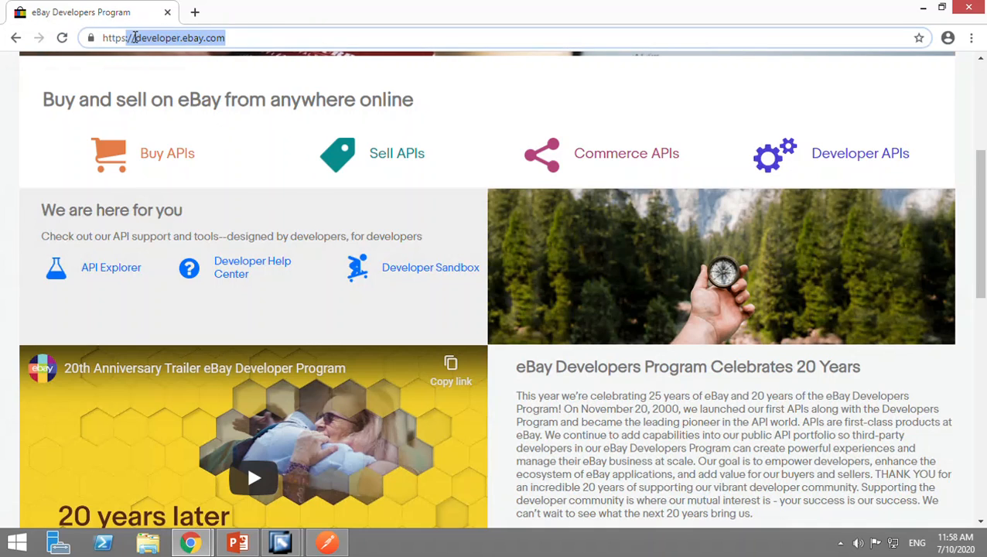
pyautogui.click(137, 45)
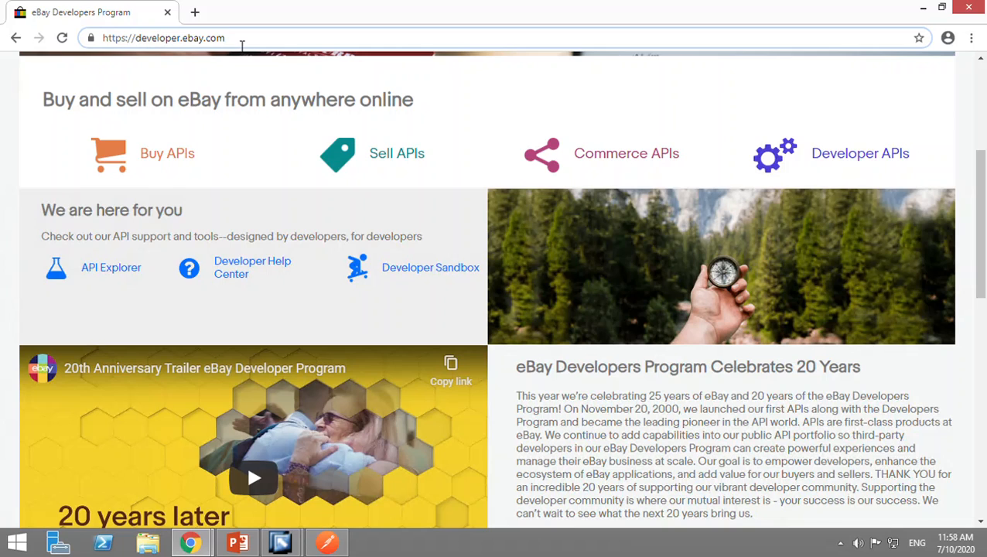
pyautogui.moveTo(226, 38); pyautogui.dragTo(142, 48)
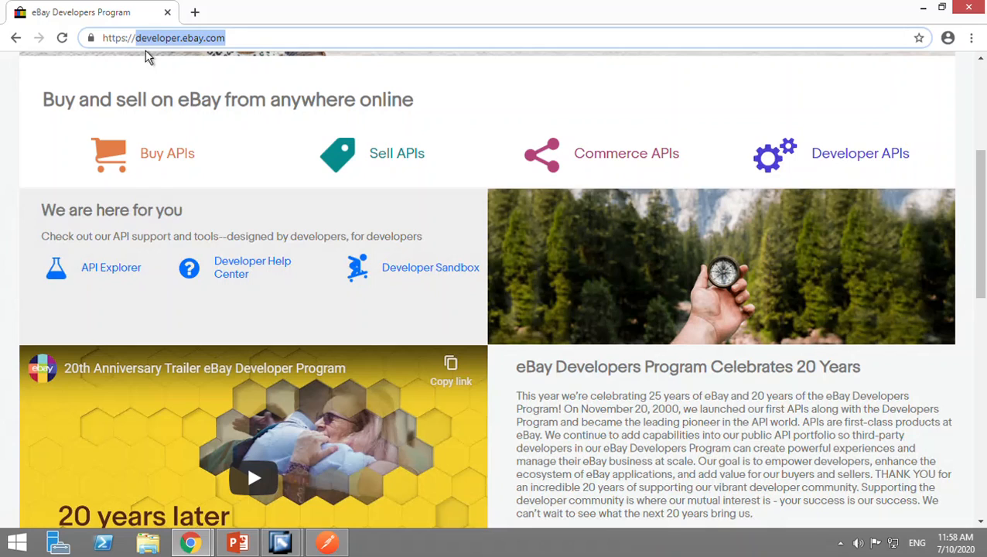
pyautogui.click(144, 50)
pyautogui.click(246, 46)
pyautogui.moveTo(207, 38); pyautogui.dragTo(116, 38)
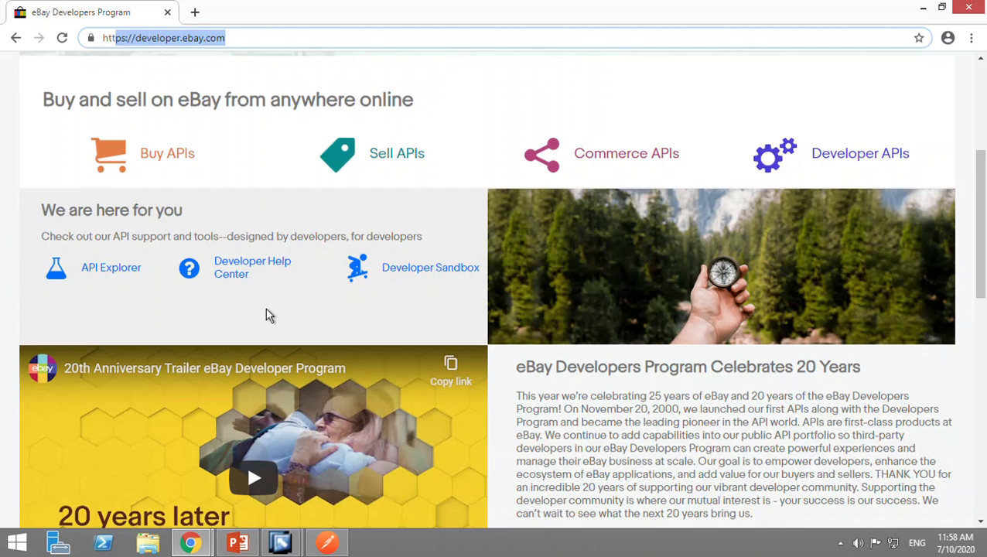
pyautogui.scroll(4, 498, 194)
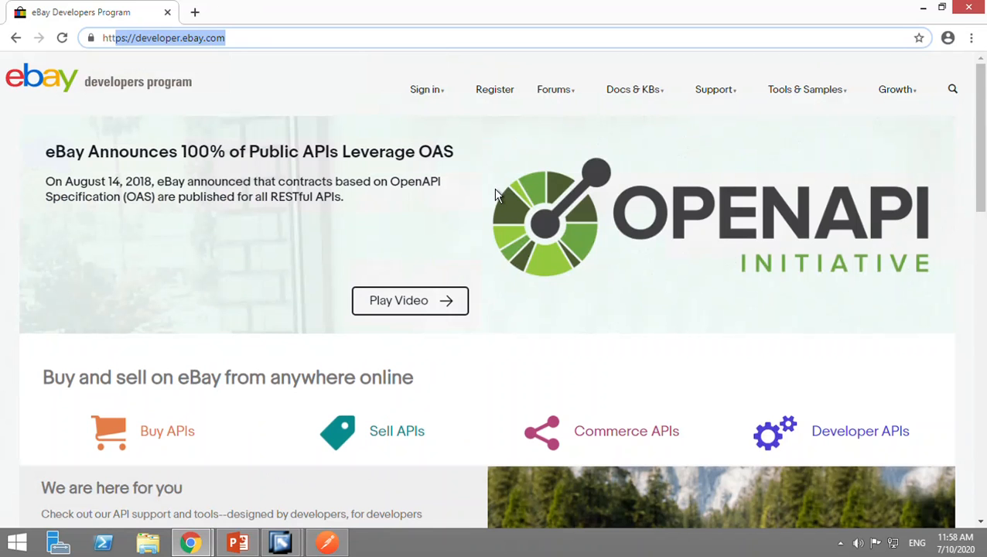
pyautogui.scroll(-5, 468, 268)
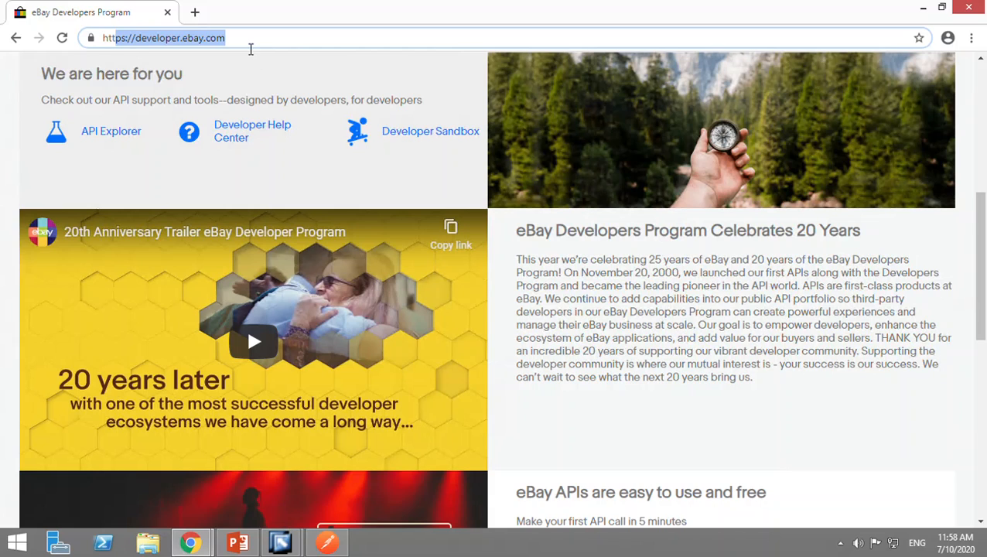
pyautogui.moveTo(225, 38); pyautogui.dragTo(205, 38)
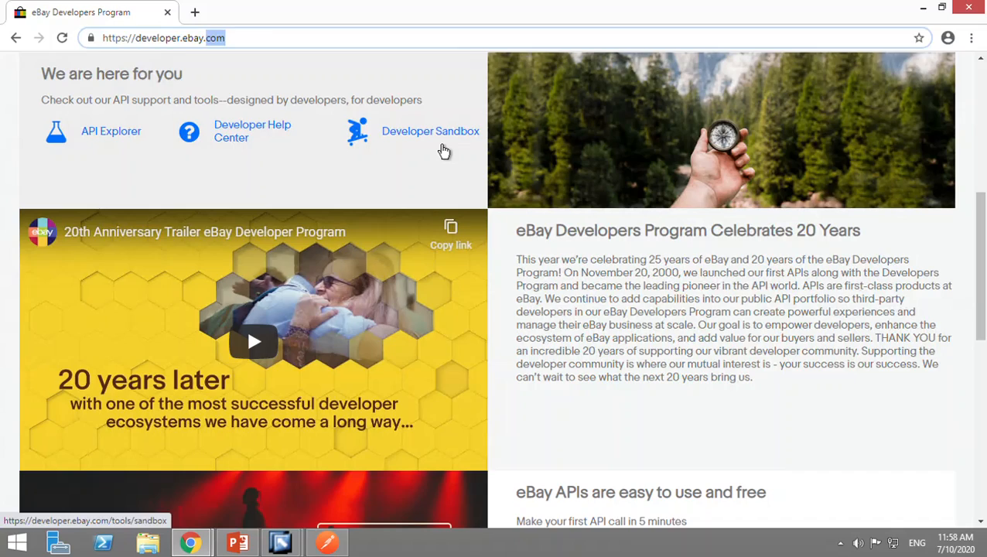
# Enter the eBay Developer Sandbox and open its tool for testing API requests.
pyautogui.click(443, 150)
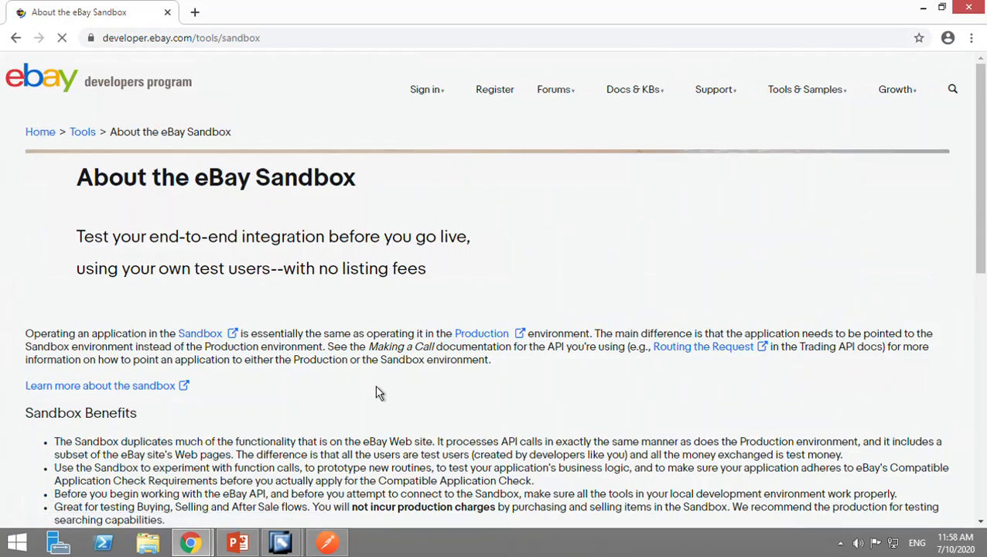
pyautogui.scroll(-10, 376, 393)
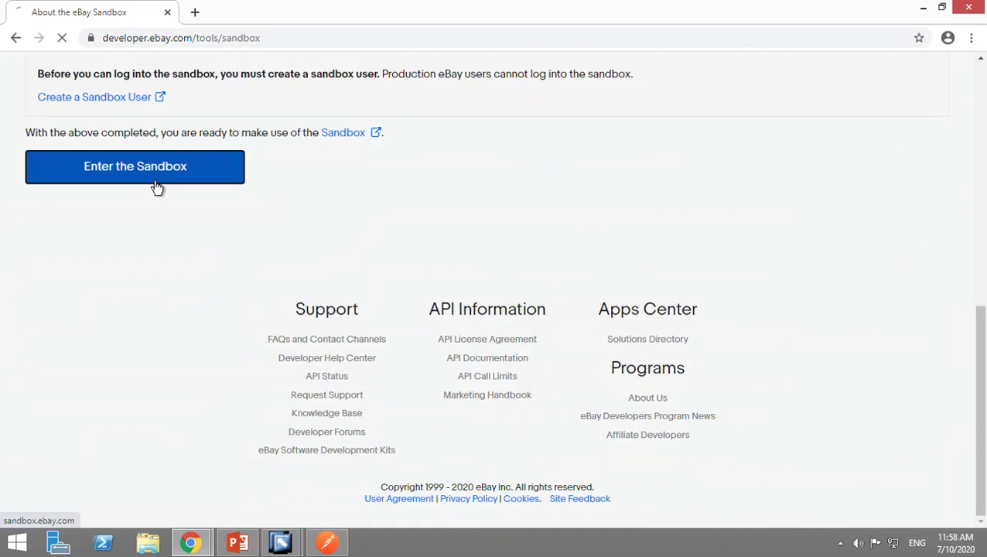
pyautogui.click(157, 188)
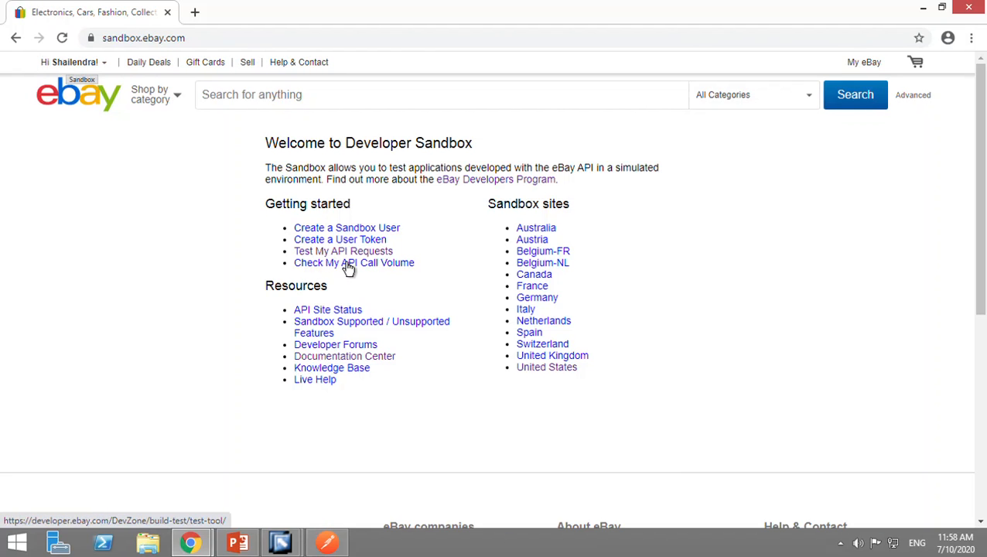
pyautogui.click(348, 267)
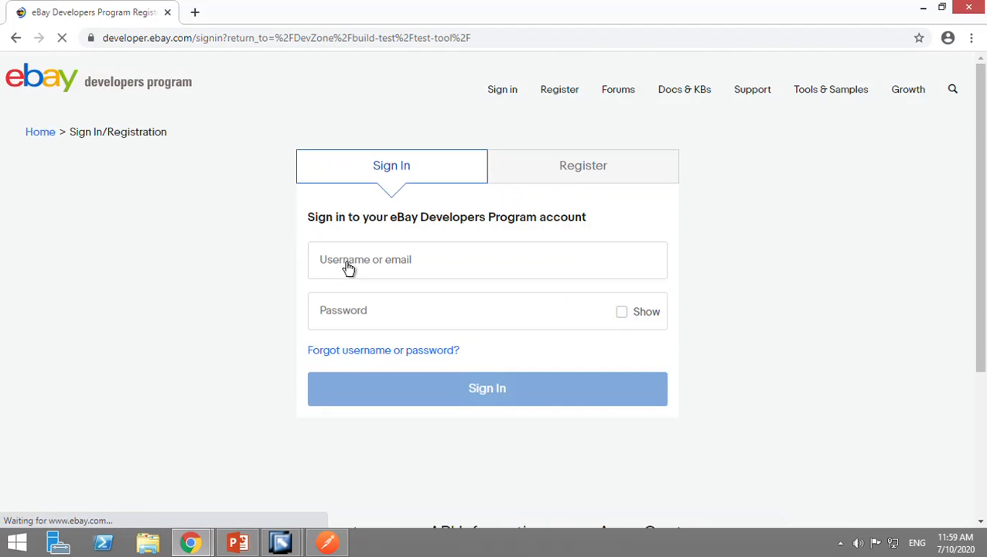
# Enter the developer account's username in the eBay Developers Program sign-in form.
pyautogui.click(383, 278)
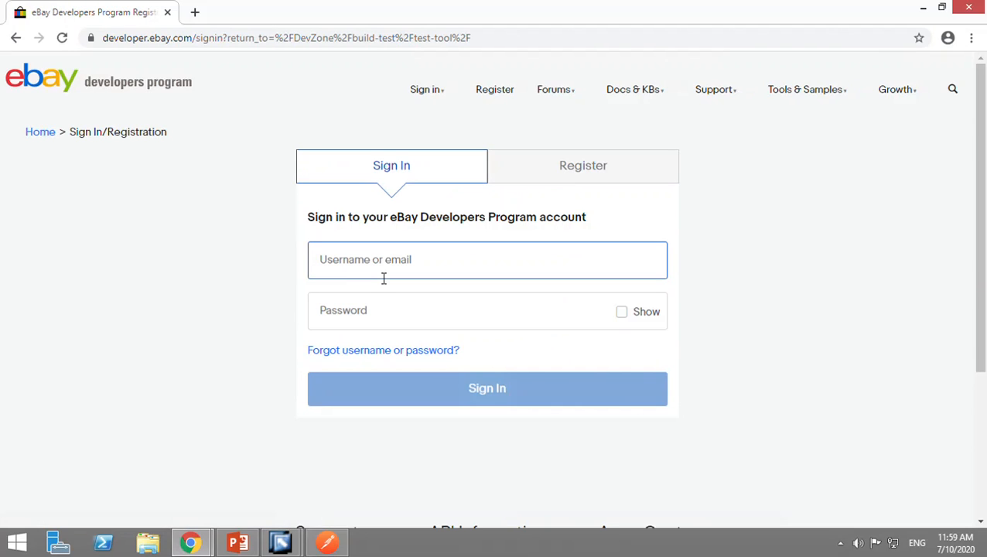
pyautogui.write('shailendra.sapcpi')
pyautogui.press('Tab')
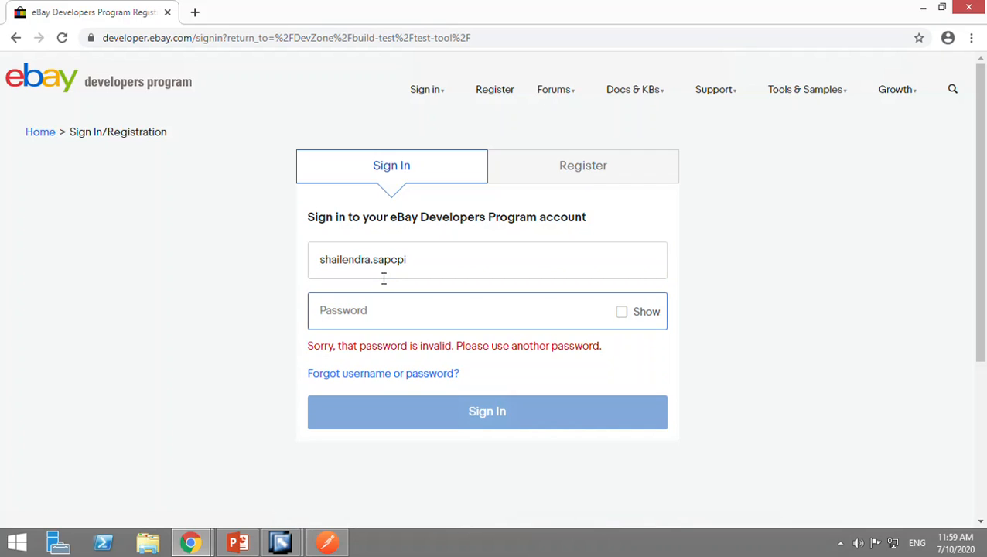
# Enter the account password and try to sign in to the developer account.
pyautogui.write('•••')
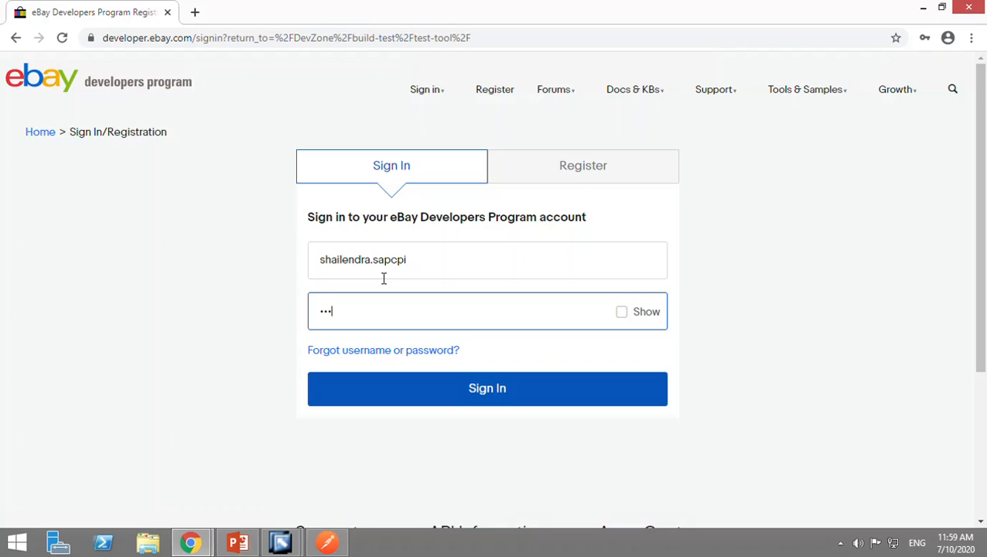
pyautogui.write('•••••••')
pyautogui.press('Return')
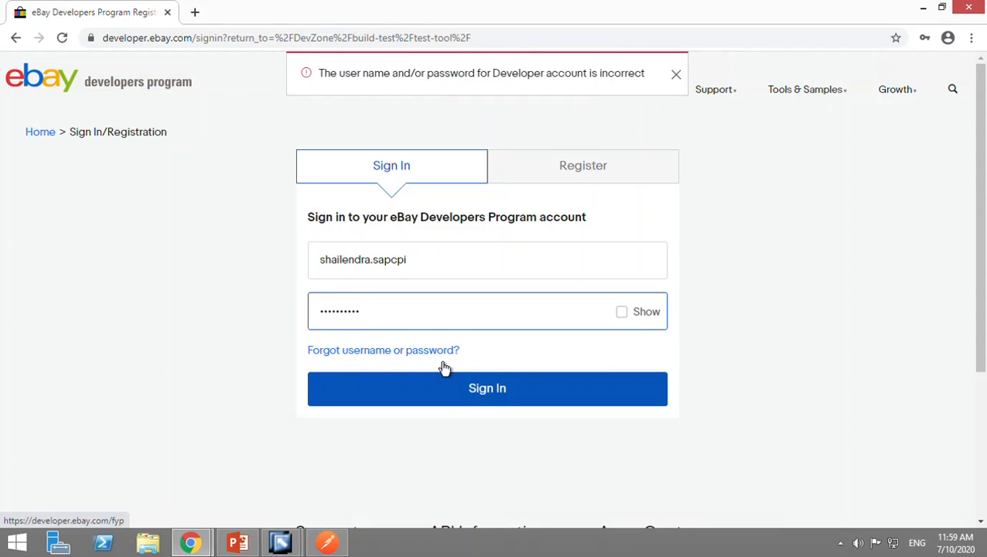
# Modify the entered account password and try signing in again.
pyautogui.moveTo(406, 316); pyautogui.dragTo(284, 298)
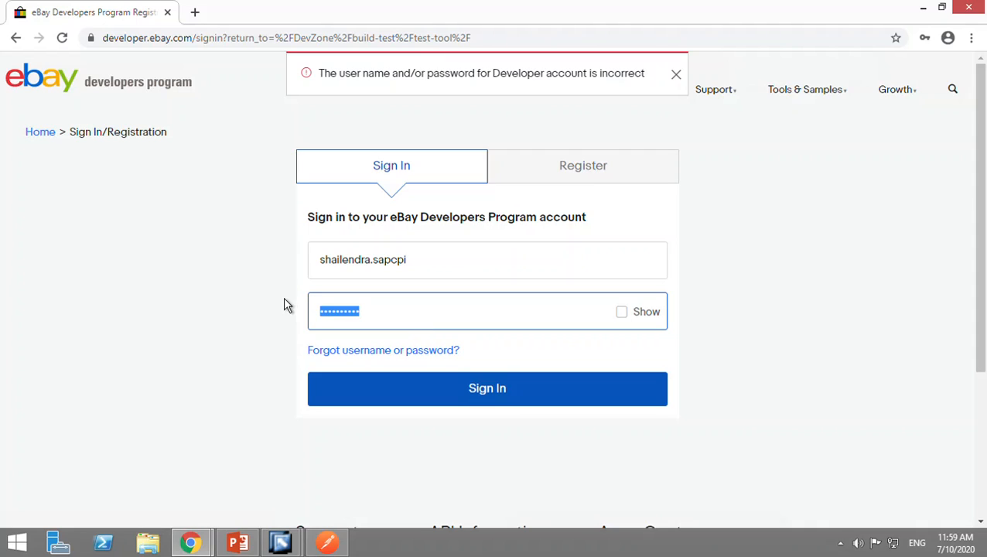
pyautogui.press('Left')
pyautogui.press('Right')
pyautogui.write('•')
pyautogui.press('Right')
pyautogui.press('Right')
pyautogui.press('Right')
pyautogui.press('Right')
pyautogui.press('Right')
pyautogui.press('Right')
pyautogui.press('Right')
pyautogui.press('Right')
pyautogui.press('Right')
pyautogui.write('•')
pyautogui.press('Return')
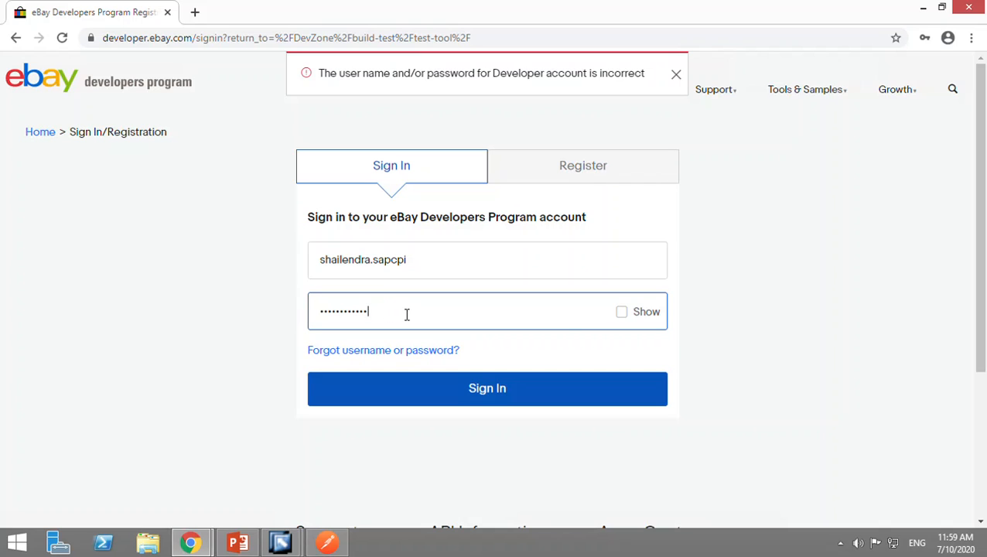
# Replace the whole account password with a newly entered one and sign in to the developer account.
pyautogui.moveTo(401, 321); pyautogui.dragTo(304, 316)
pyautogui.write('••••')
pyautogui.write('••••••')
pyautogui.click(496, 396)
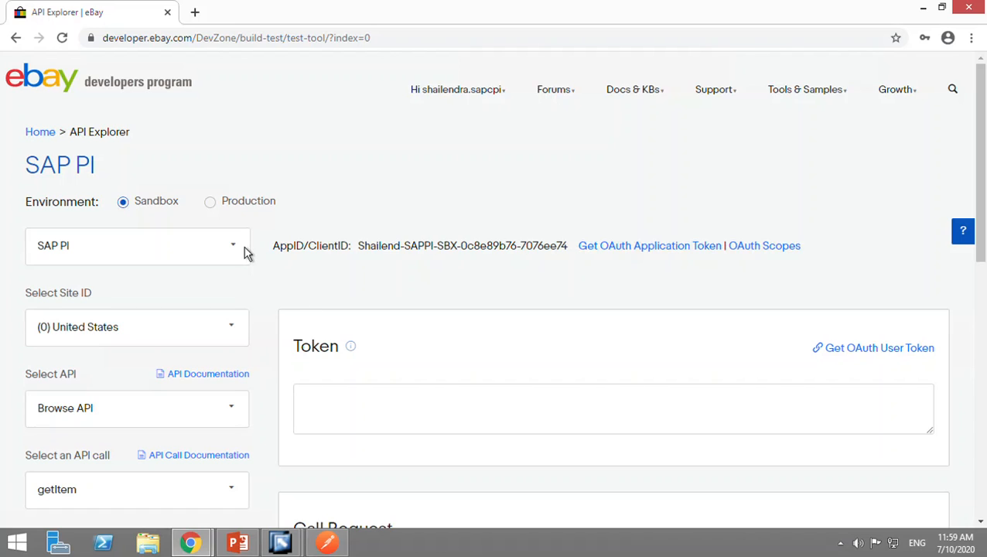
# Examine the API Explorer's environment, application, site ID, API, token and call request settings.
pyautogui.scroll(-2, 367, 195)
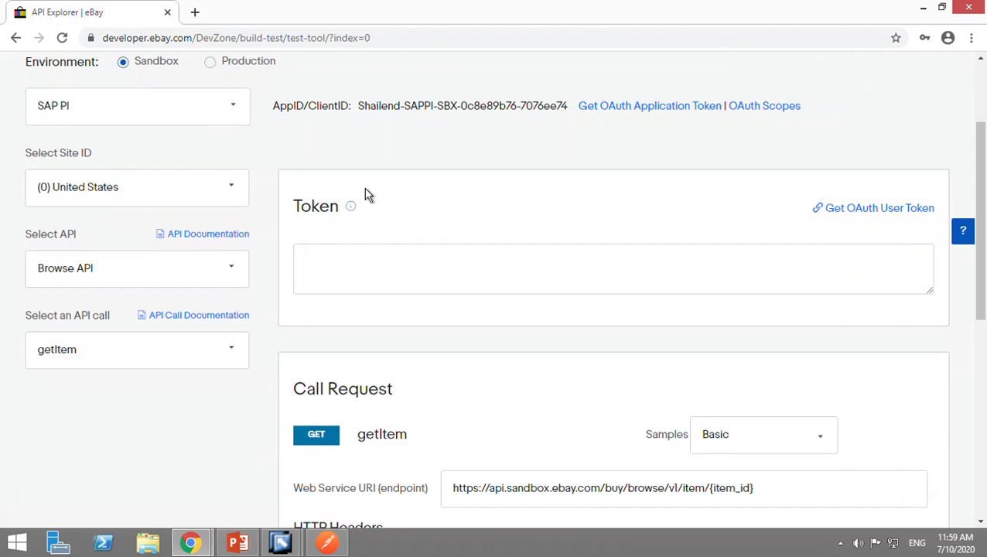
pyautogui.scroll(1, 213, 231)
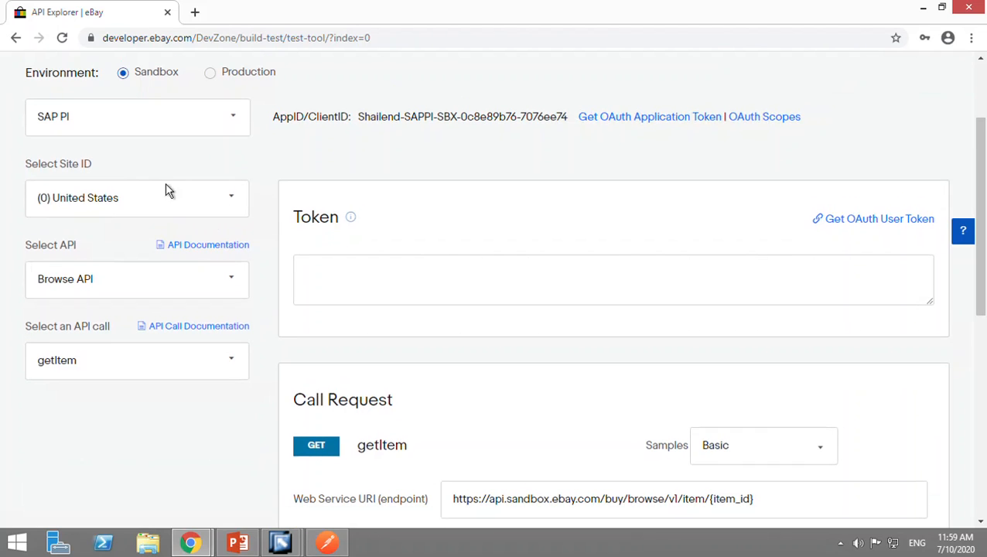
pyautogui.scroll(1, 315, 99)
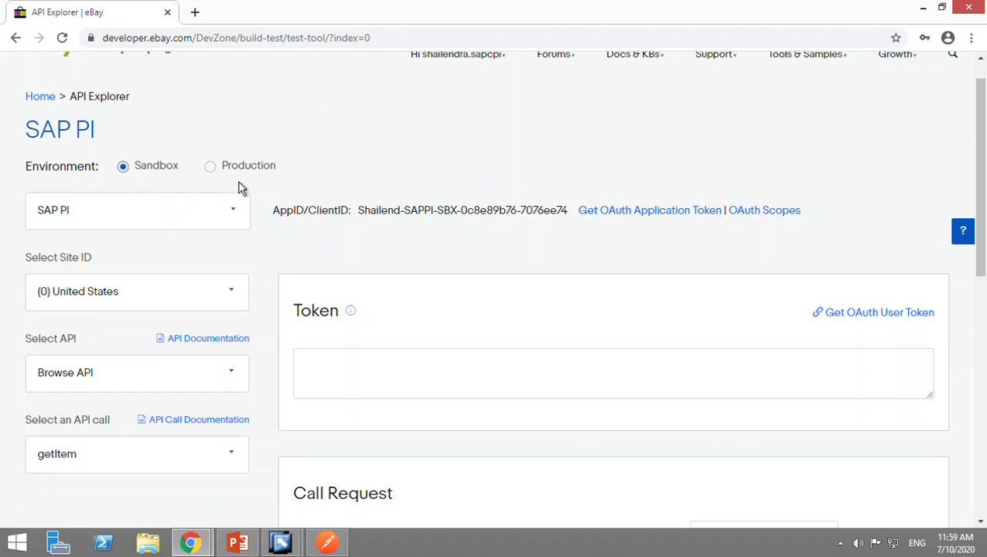
pyautogui.scroll(-1, 165, 286)
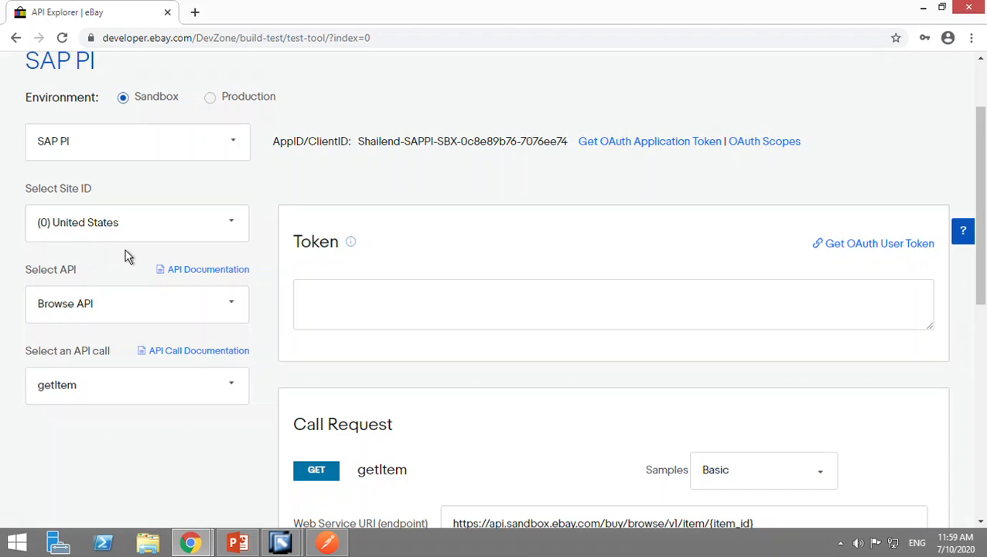
pyautogui.scroll(1, 148, 169)
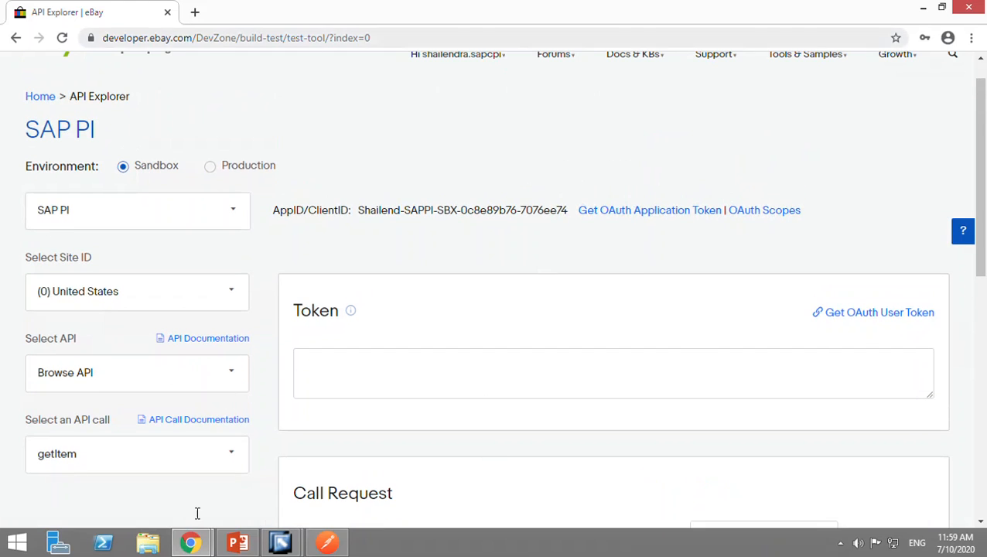
pyautogui.scroll(1, 101, 296)
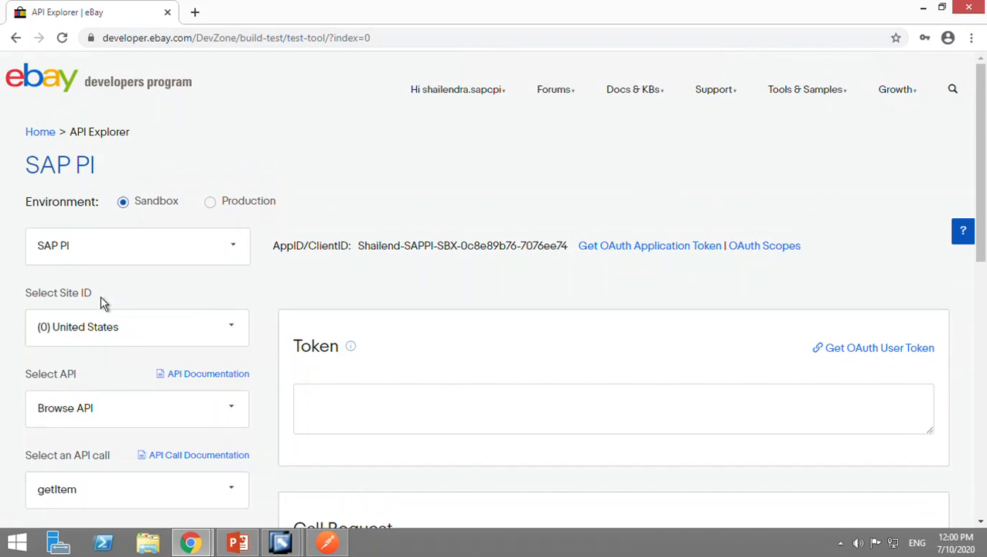
pyautogui.scroll(-3, 100, 298)
pyautogui.scroll(2, 115, 286)
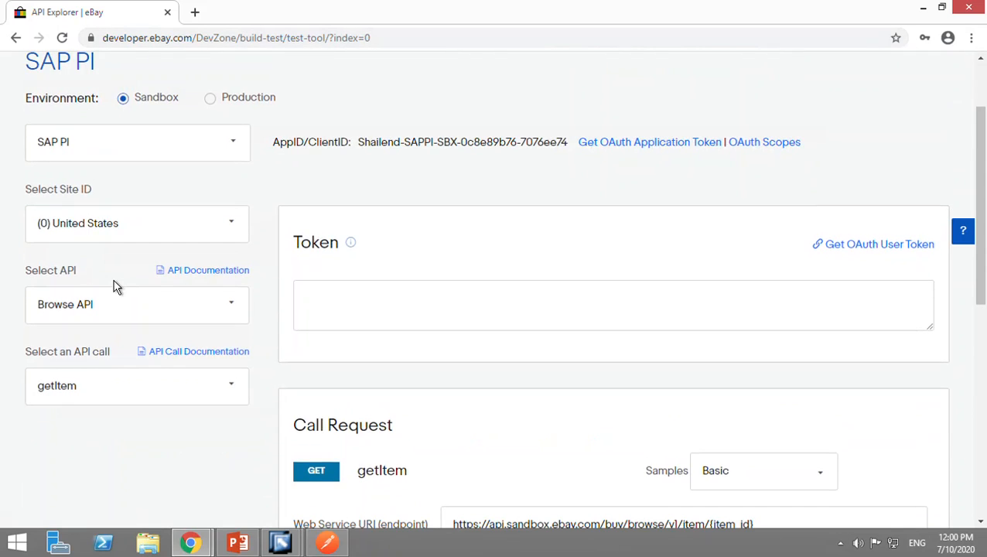
pyautogui.click(89, 147)
pyautogui.click(89, 151)
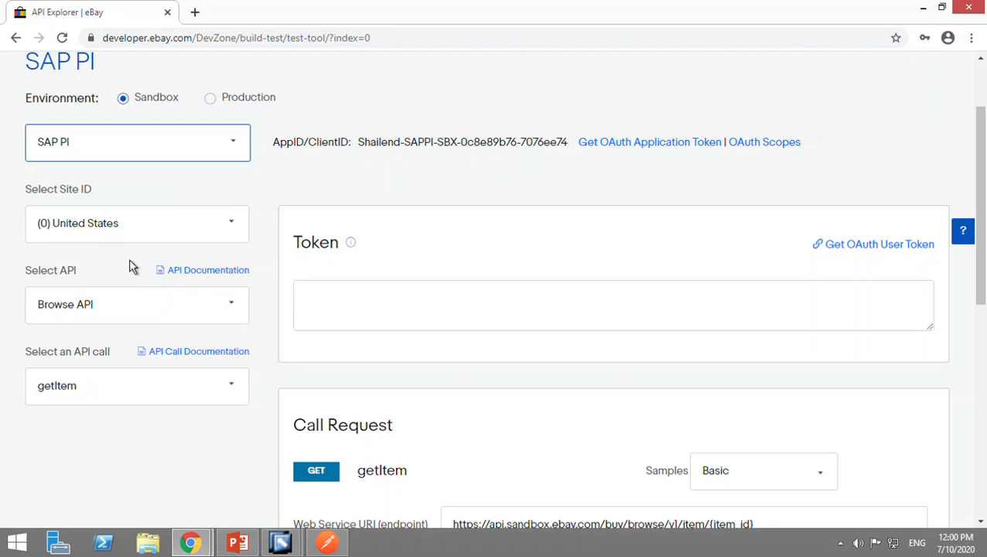
# Look through the available APIs, keep Browse API, and select its item_summary search call.
pyautogui.click(182, 321)
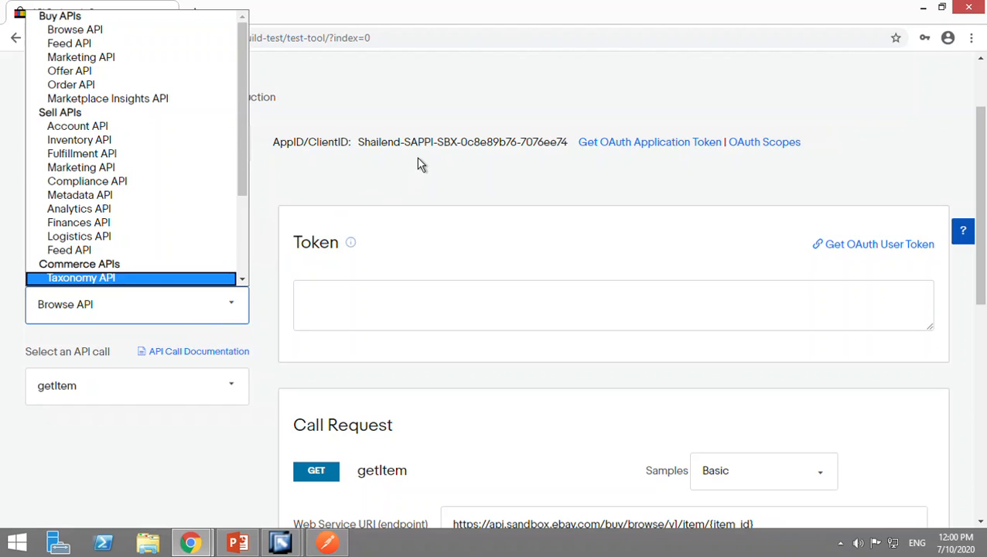
pyautogui.click(400, 195)
pyautogui.click(206, 326)
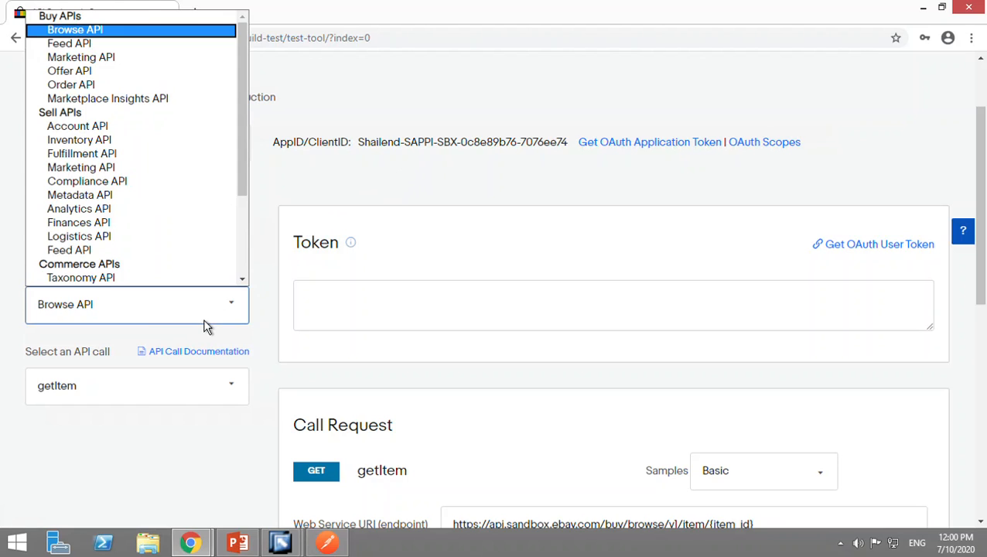
pyautogui.scroll(-3, 181, 238)
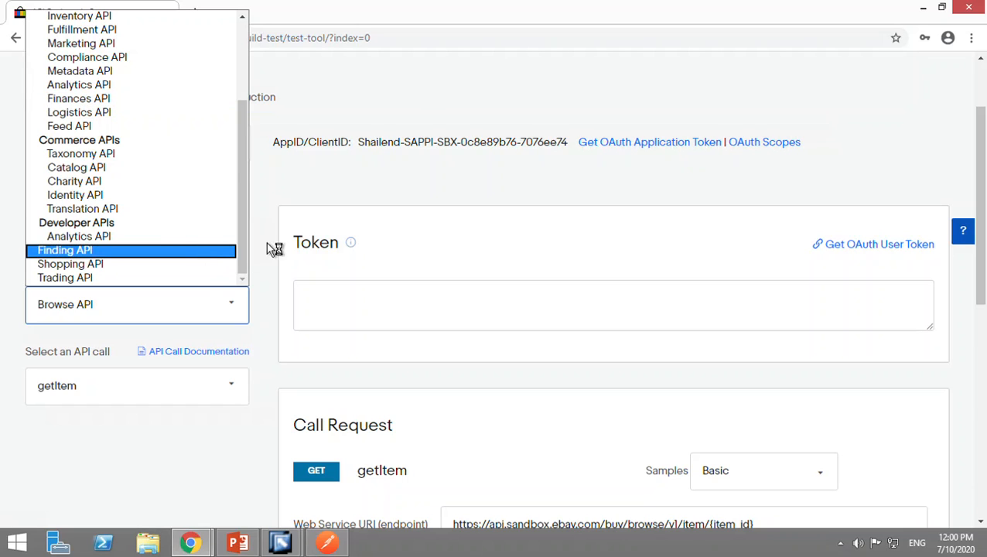
pyautogui.click(308, 307)
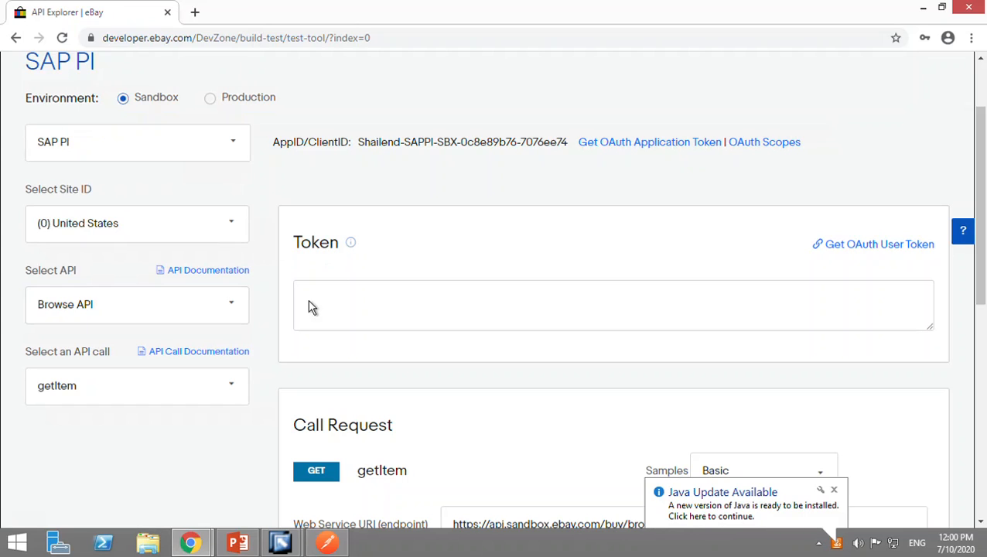
pyautogui.click(109, 317)
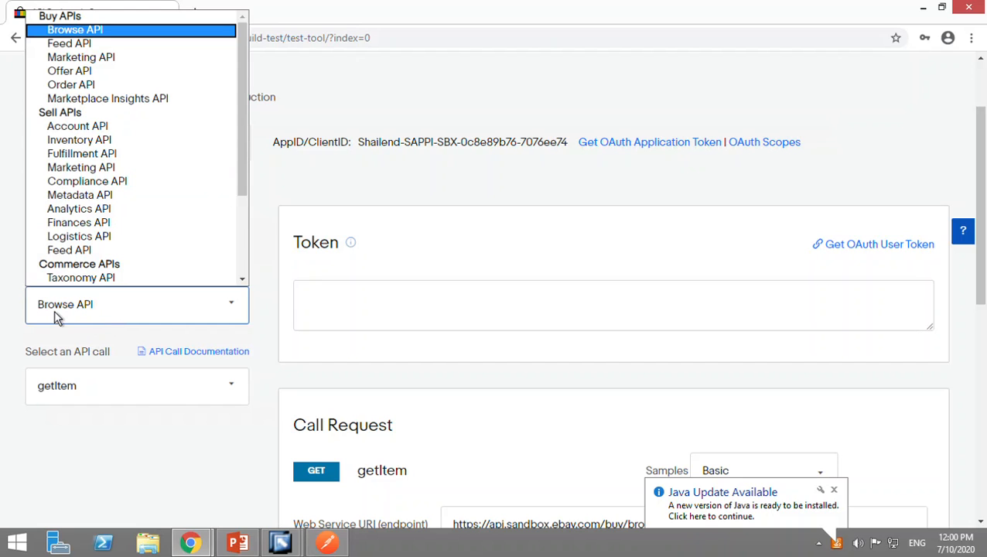
pyautogui.click(199, 404)
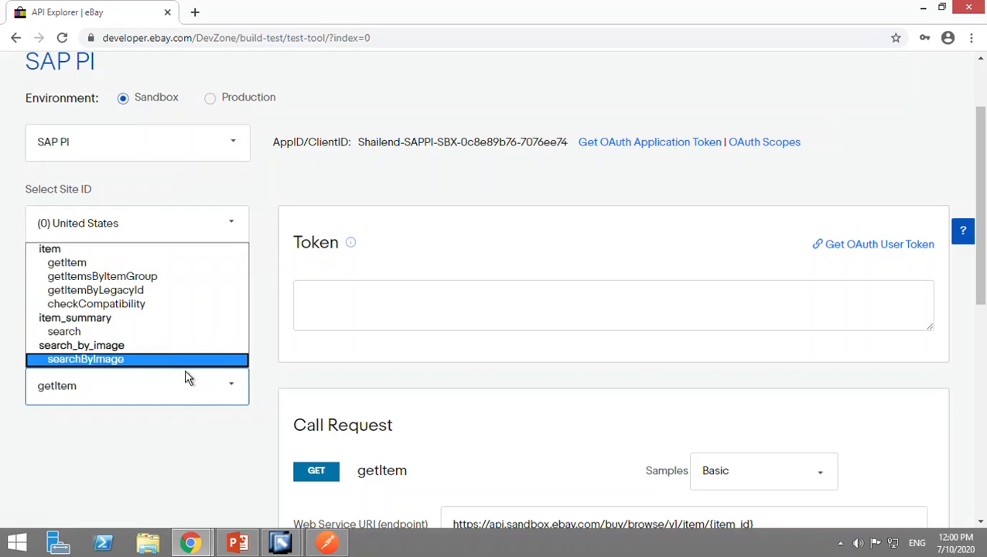
pyautogui.click(118, 337)
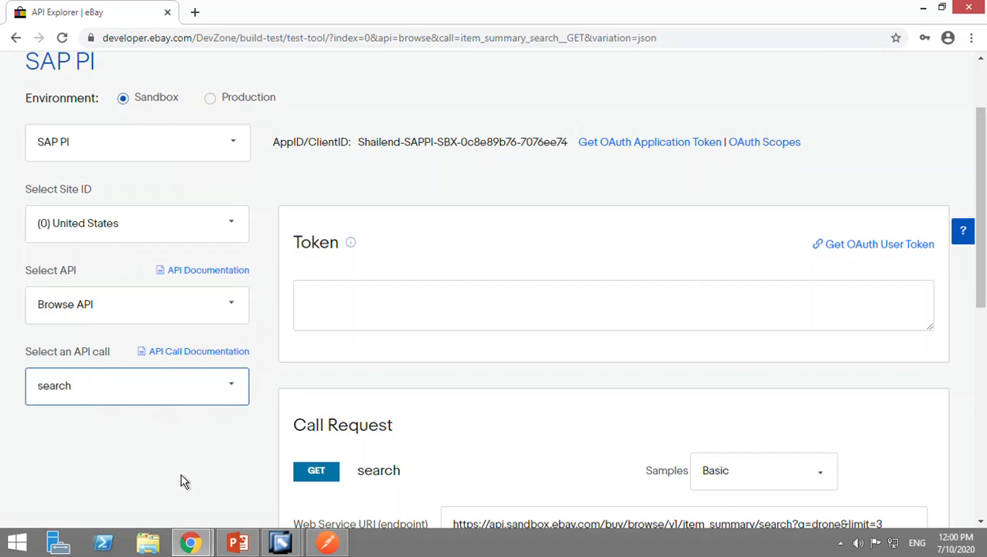
# Get an OAuth application token for the SAP PI sandbox application.
pyautogui.scroll(-3, 543, 410)
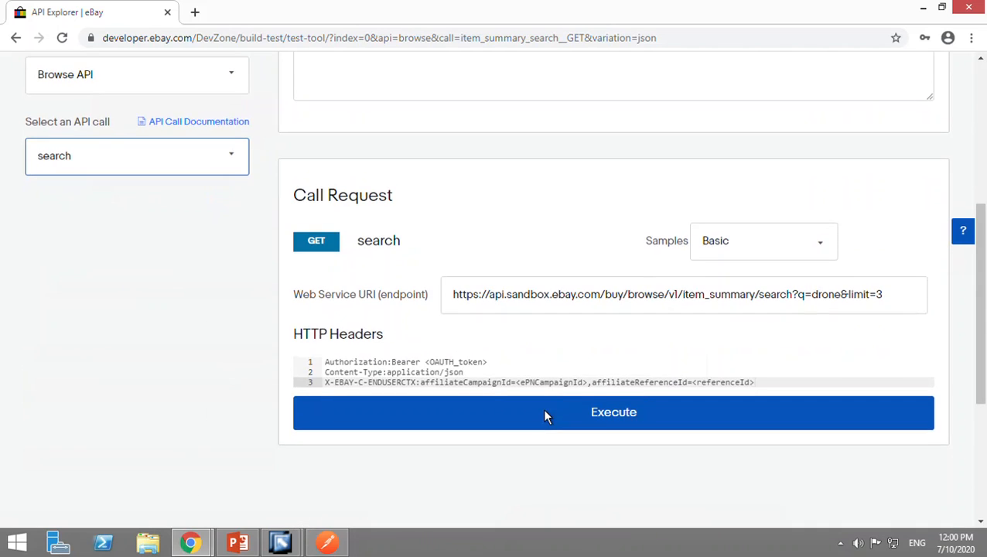
pyautogui.scroll(1, 543, 416)
pyautogui.scroll(1, 543, 416)
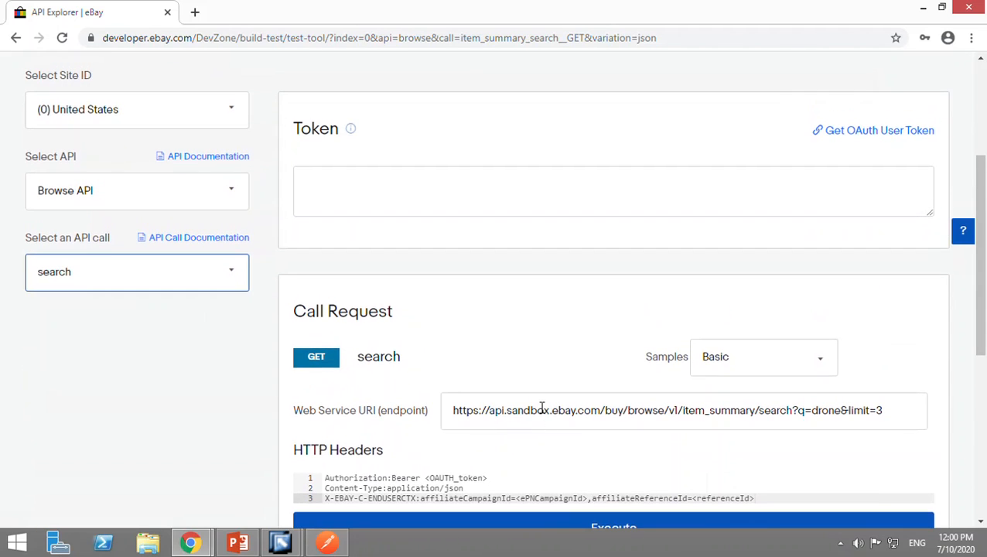
pyautogui.scroll(1, 783, 253)
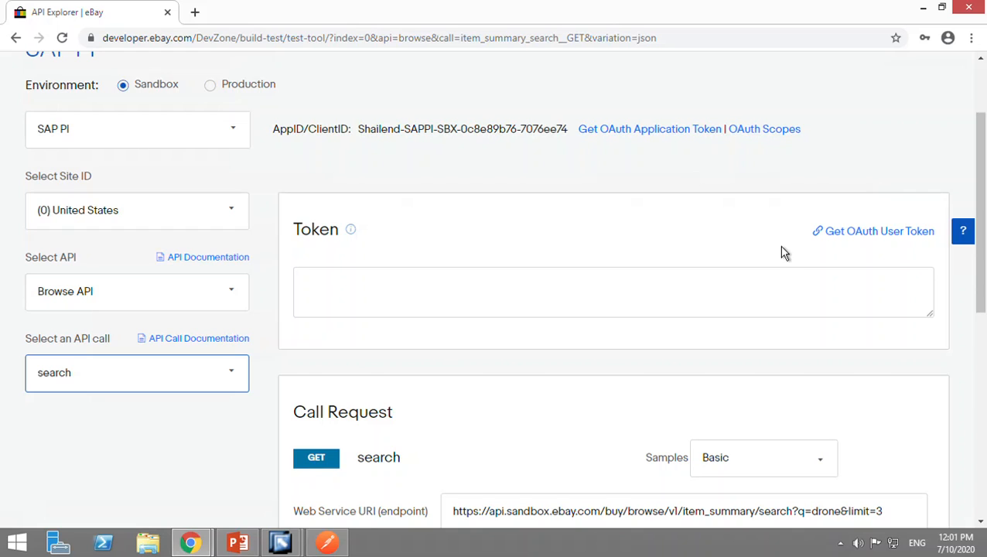
pyautogui.click(659, 144)
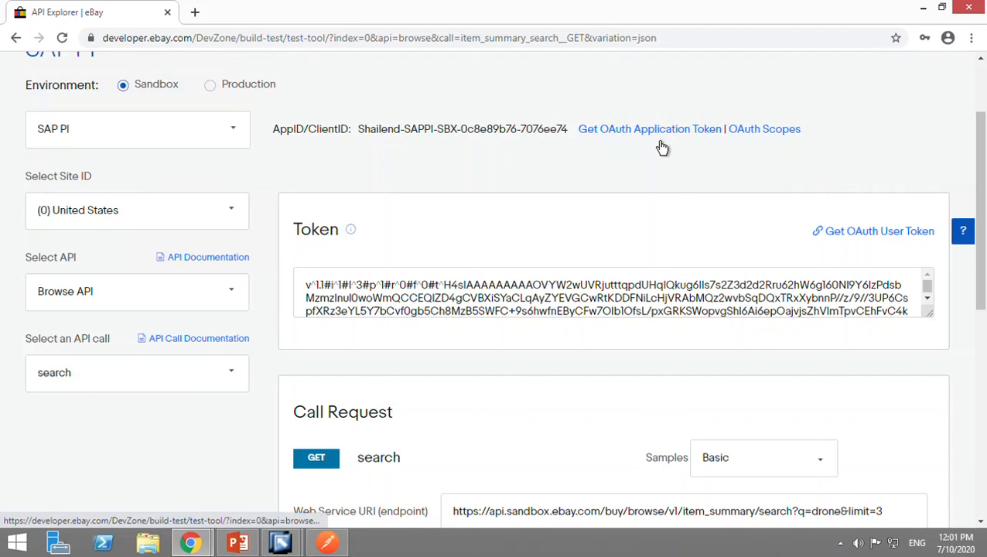
pyautogui.scroll(-2, 634, 158)
pyautogui.scroll(2, 636, 159)
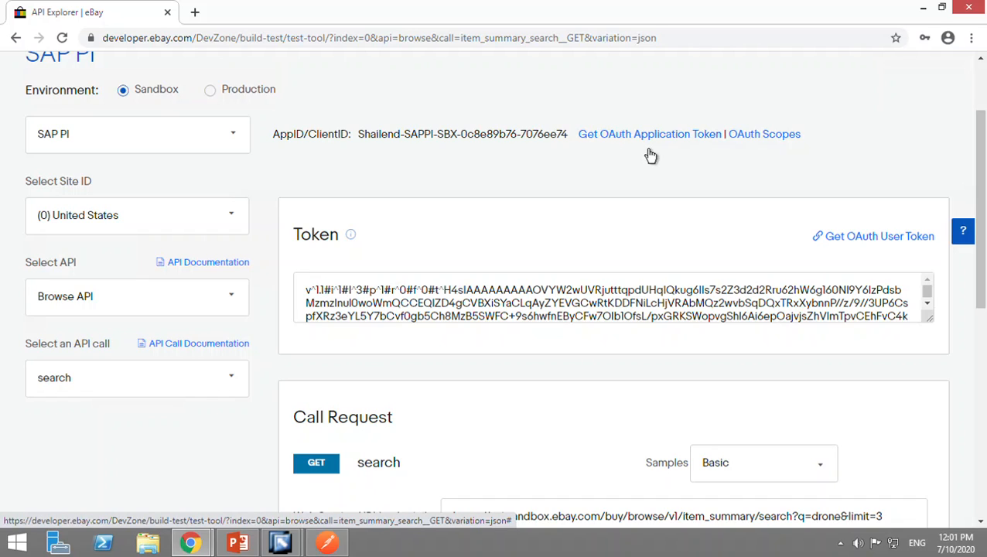
pyautogui.click(508, 313)
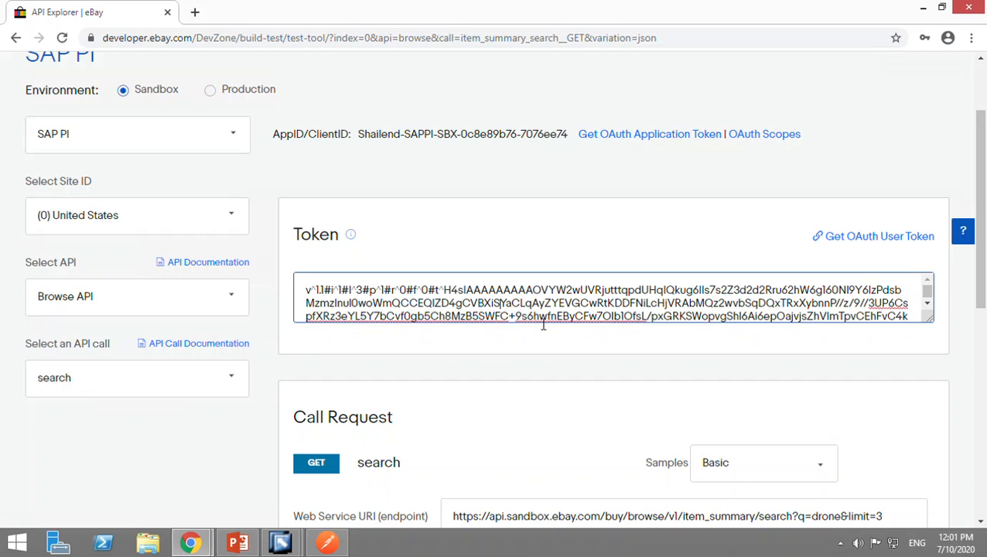
# Change the search term in the web service URI to computer and execute the call.
pyautogui.scroll(-1, 568, 341)
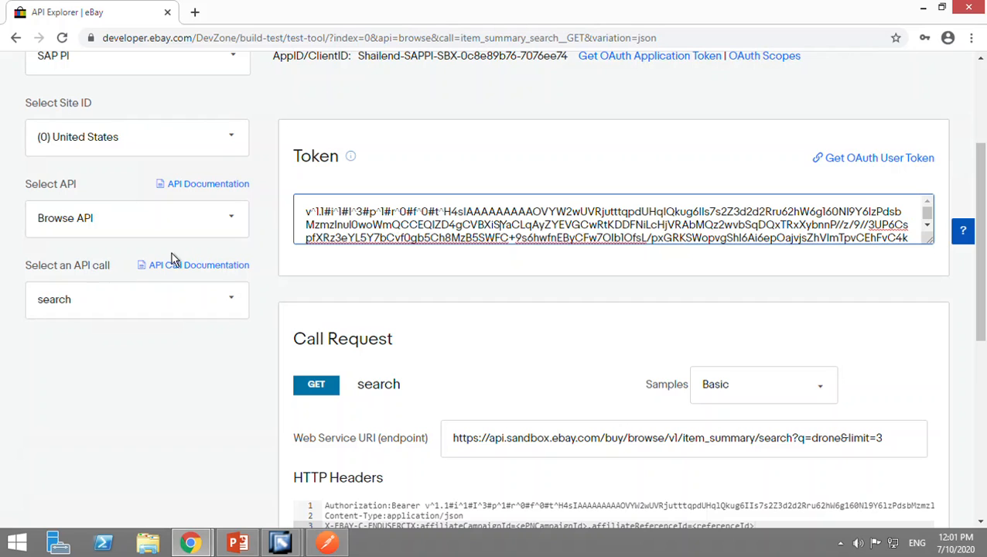
pyautogui.scroll(-2, 260, 329)
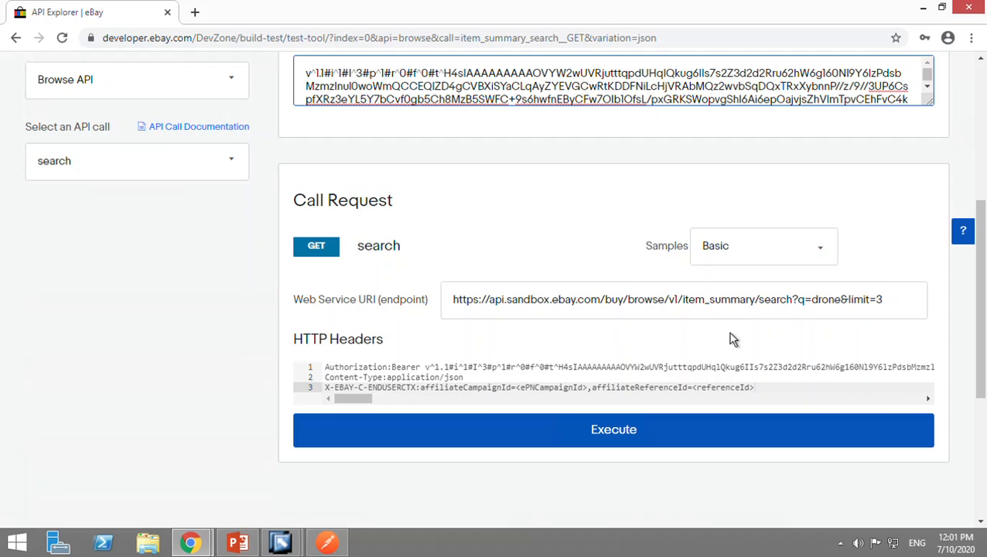
pyautogui.click(837, 307)
pyautogui.moveTo(836, 306); pyautogui.dragTo(815, 304)
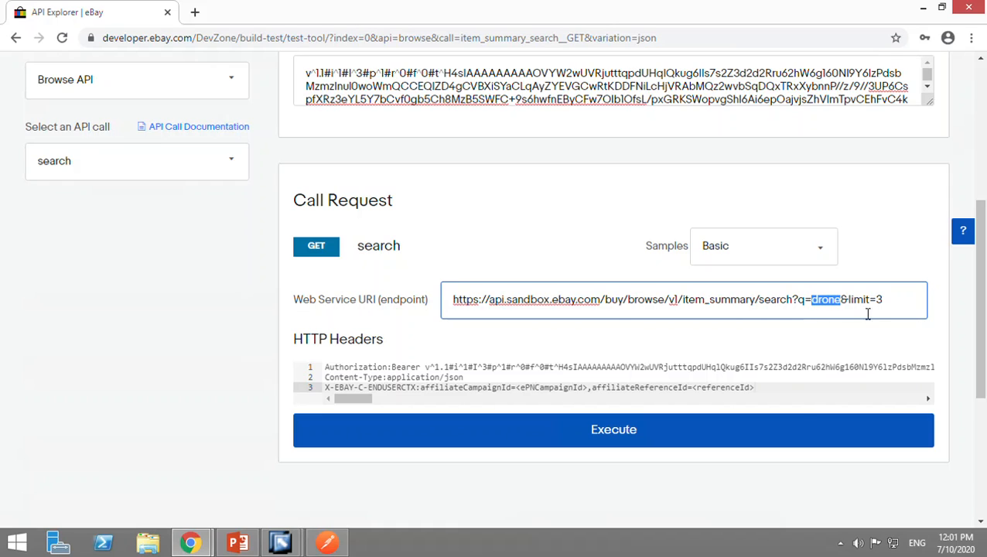
pyautogui.click(889, 306)
pyautogui.hotkey('ctrl', 'a')
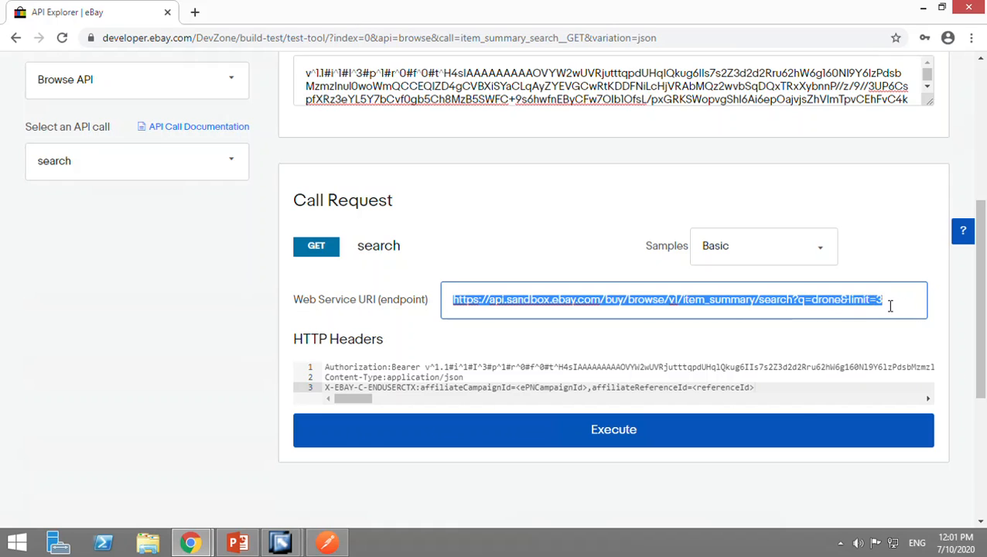
pyautogui.click(890, 305)
pyautogui.moveTo(889, 304); pyautogui.dragTo(856, 304)
pyautogui.click(847, 307)
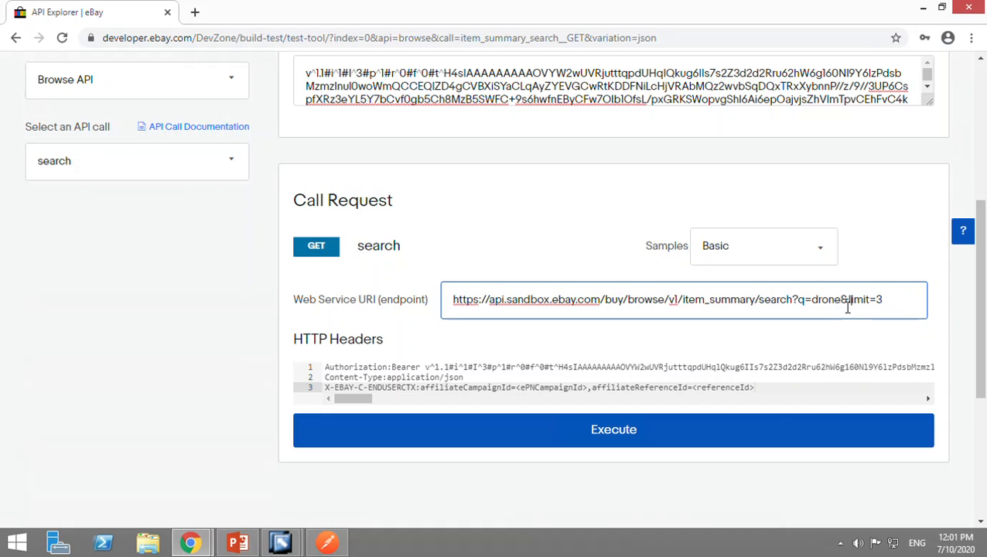
pyautogui.press('Left')
pyautogui.press('BackSpace')
pyautogui.press('BackSpace')
pyautogui.press('BackSpace')
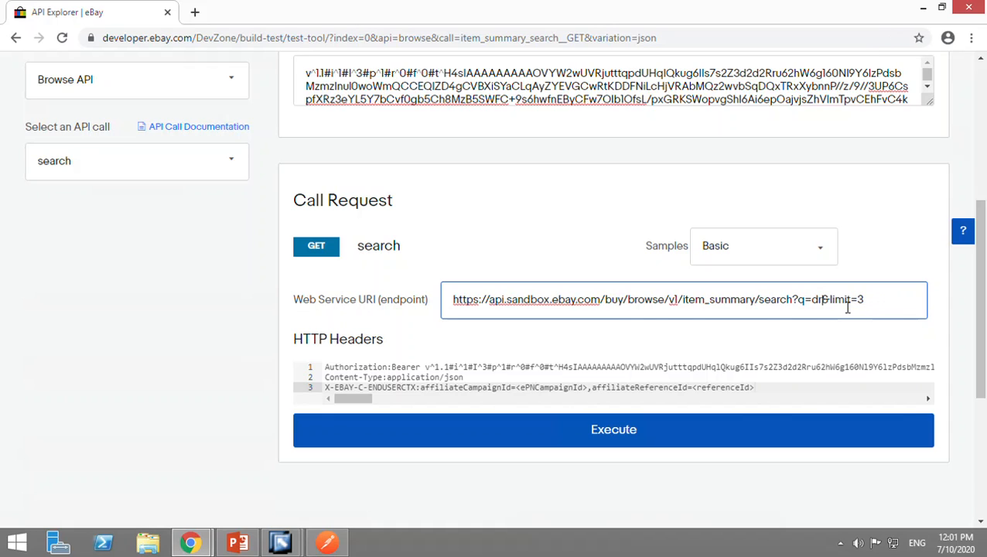
pyautogui.press('BackSpace')
pyautogui.press('BackSpace')
pyautogui.write('computer')
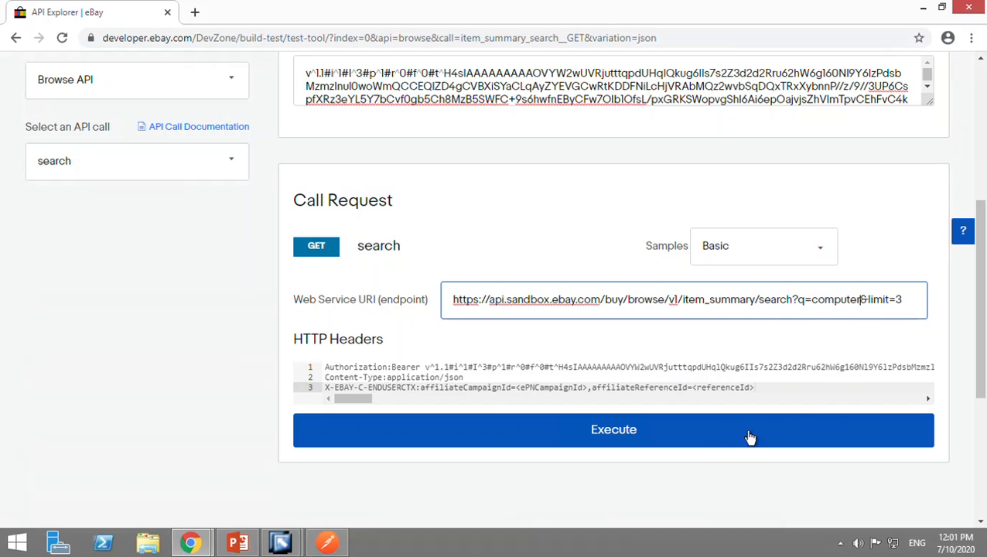
pyautogui.click(679, 434)
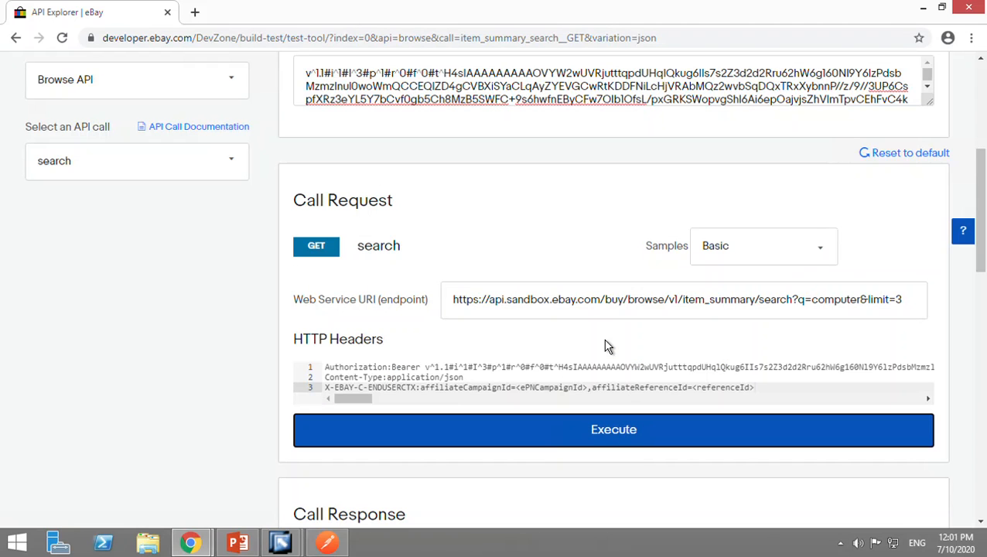
# Examine the call response's status, time and headers.
pyautogui.scroll(-7, 607, 347)
pyautogui.scroll(2, 604, 334)
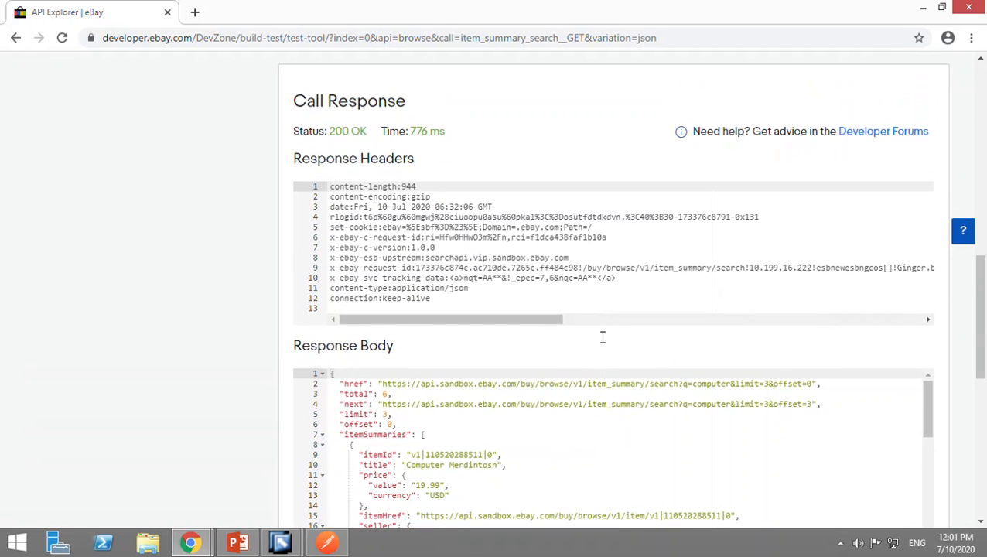
pyautogui.doubleClick(339, 133)
pyautogui.click(355, 136)
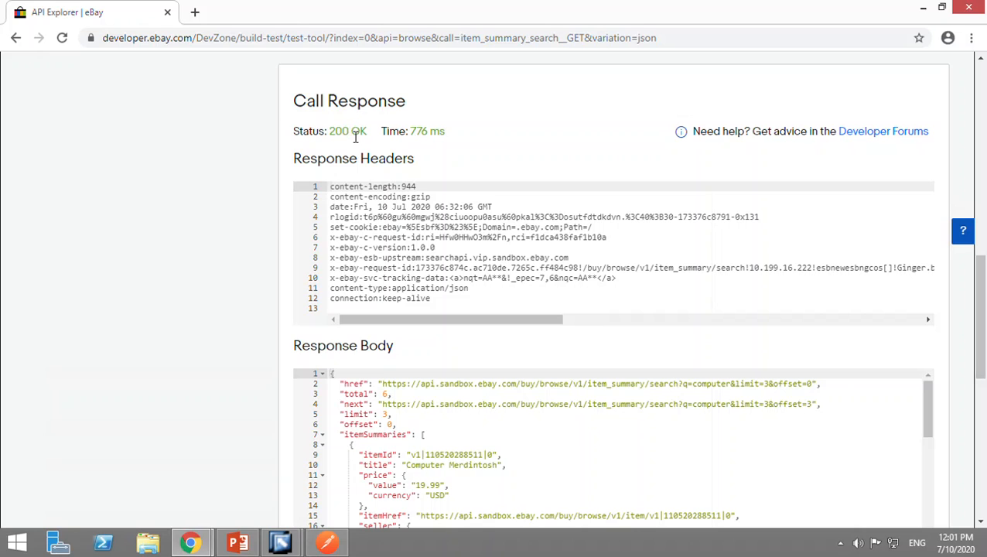
pyautogui.doubleClick(417, 135)
pyautogui.tripleClick(417, 136)
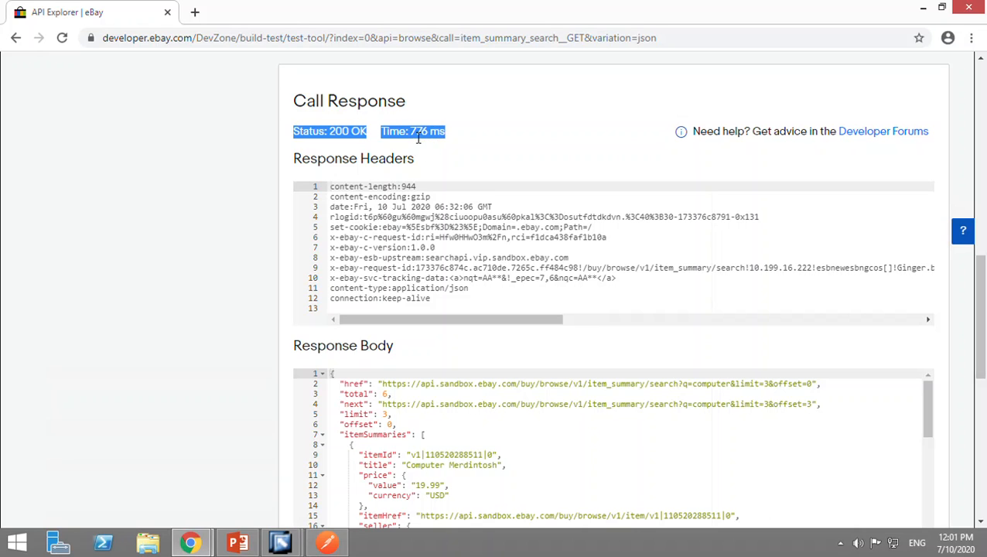
pyautogui.scroll(-2, 501, 167)
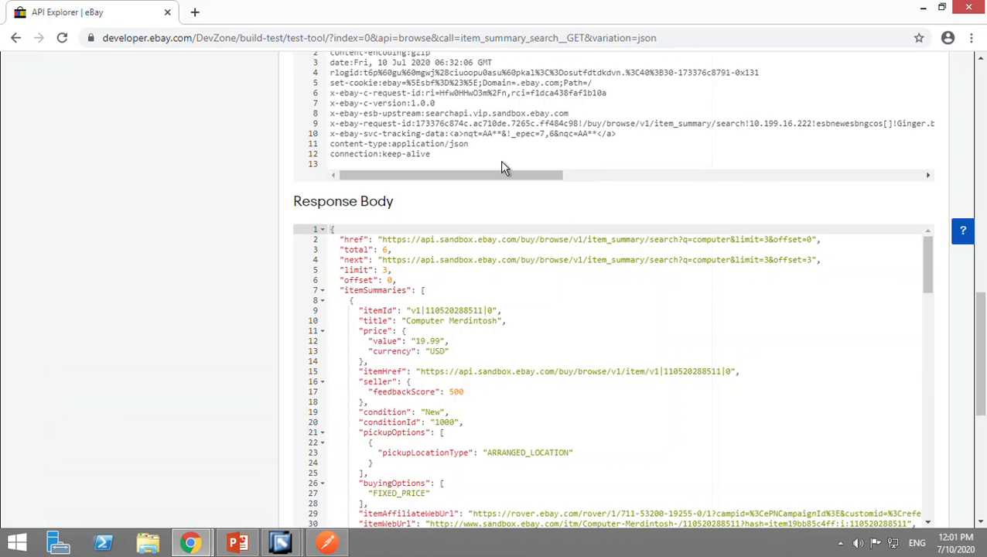
pyautogui.scroll(2, 496, 160)
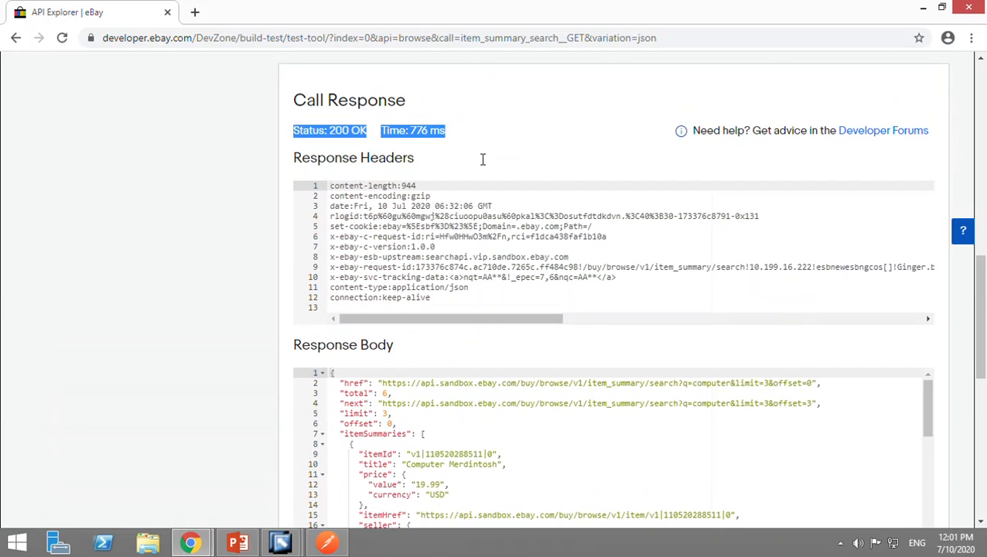
pyautogui.click(368, 136)
pyautogui.doubleClick(348, 136)
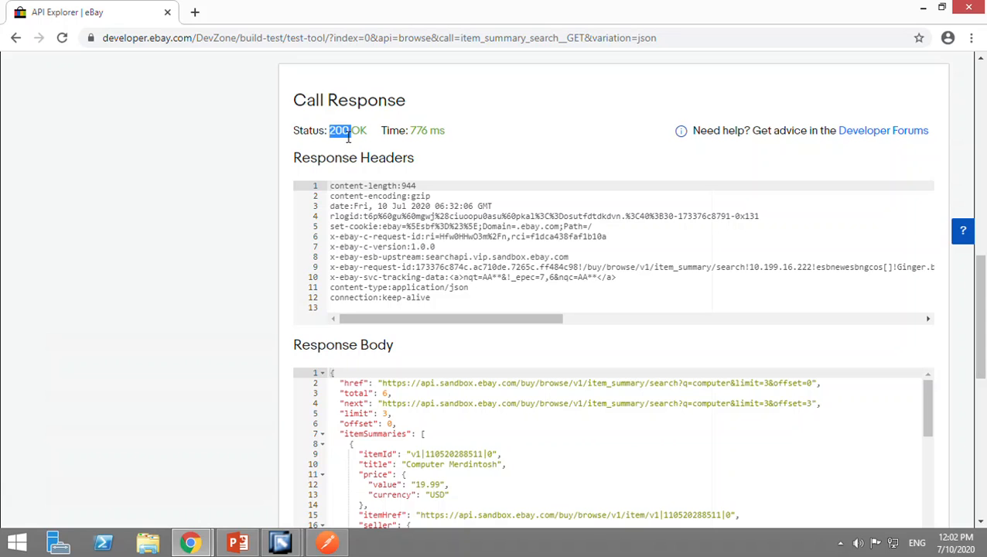
# Examine the first item summary in the response body, including its title, price and condition.
pyautogui.scroll(-3, 434, 269)
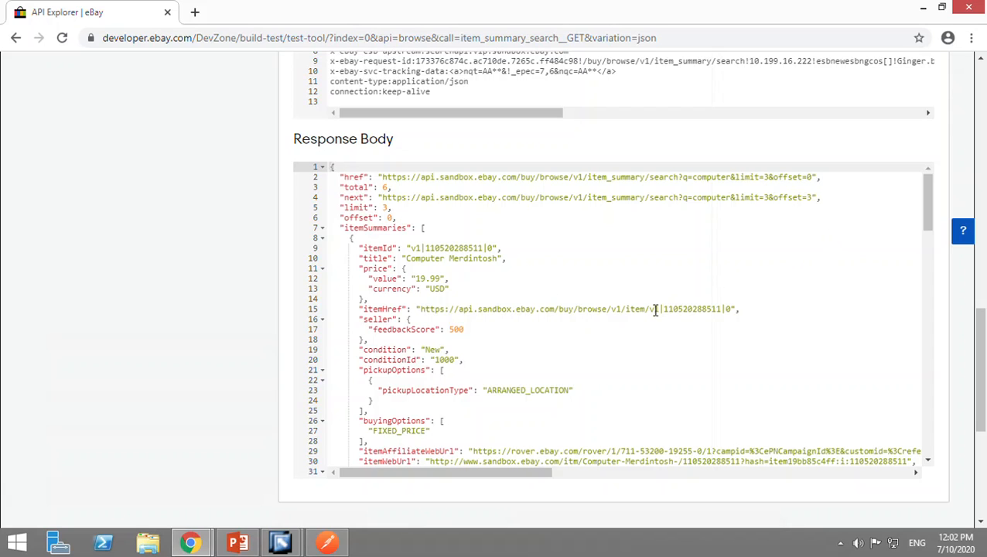
pyautogui.scroll(-3, 654, 309)
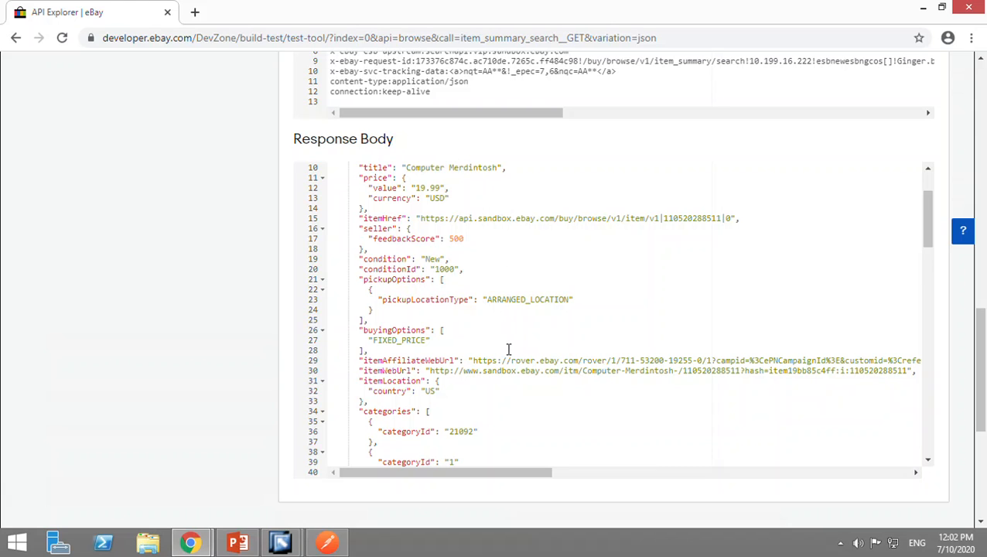
pyautogui.scroll(-2, 509, 350)
pyautogui.scroll(2, 509, 349)
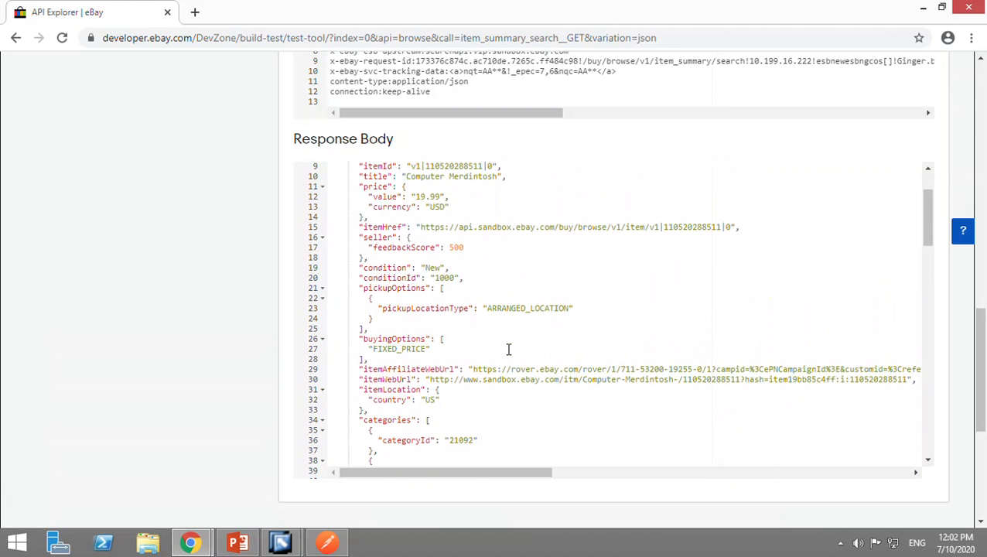
pyautogui.scroll(2, 442, 229)
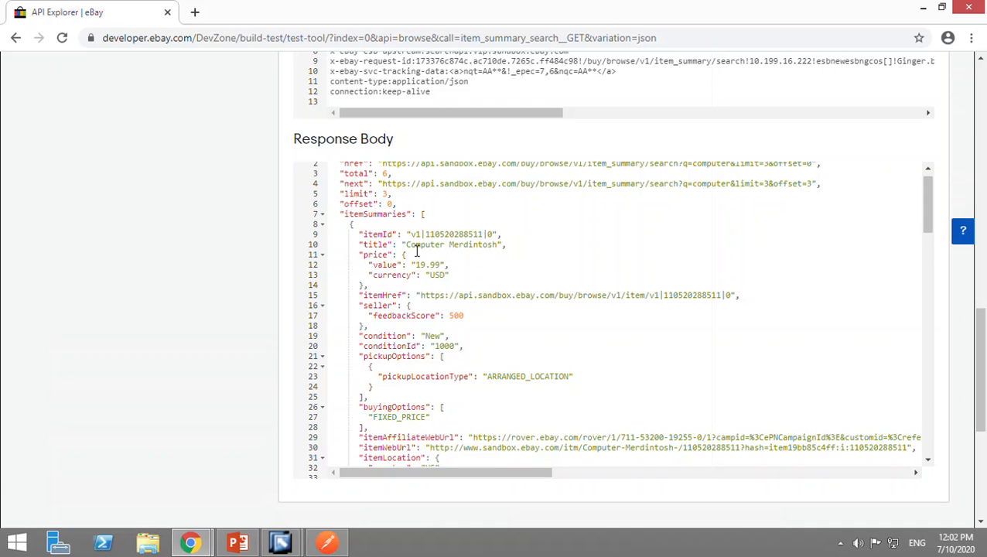
pyautogui.doubleClick(414, 246)
pyautogui.moveTo(415, 251); pyautogui.dragTo(470, 251)
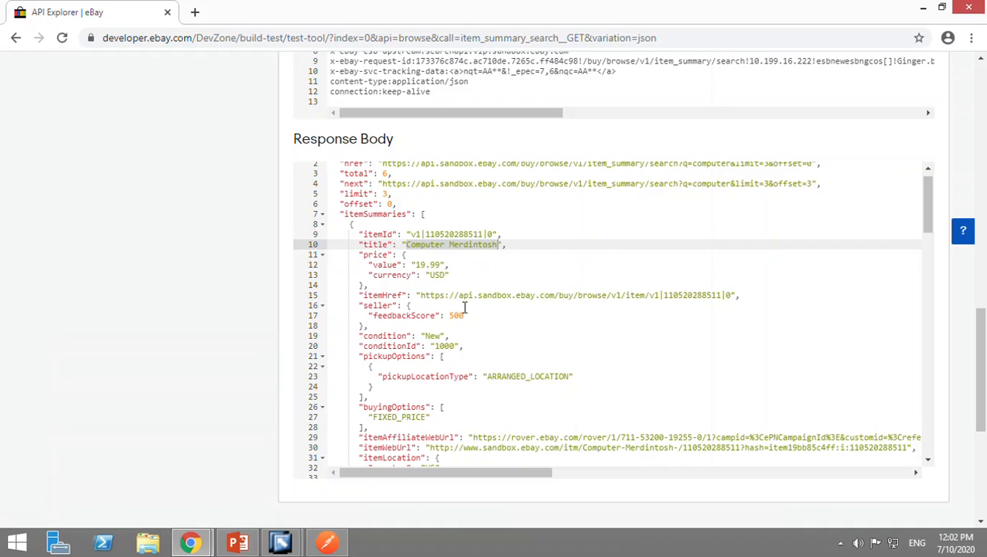
pyautogui.scroll(1, 464, 308)
pyautogui.scroll(-2, 589, 339)
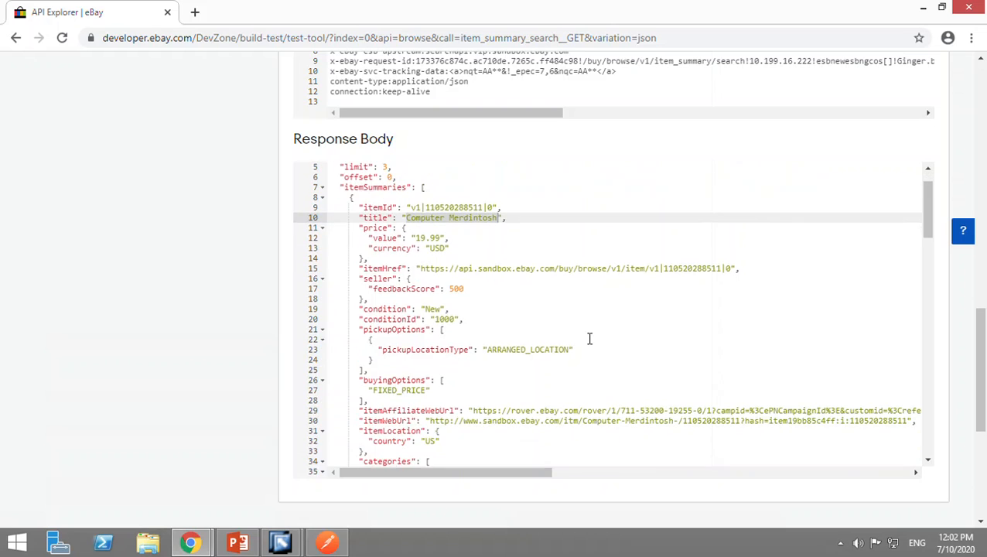
pyautogui.scroll(-1, 589, 339)
pyautogui.scroll(3, 588, 339)
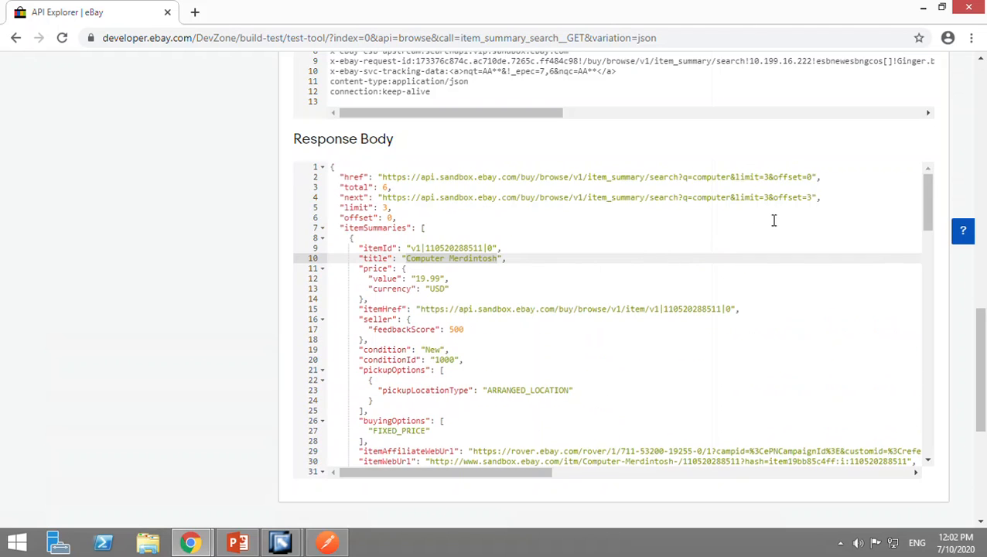
# Look through the remaining item summaries in the response body, including the second item's ID and title.
pyautogui.scroll(-1, 586, 372)
pyautogui.scroll(1, 586, 372)
pyautogui.scroll(-2, 395, 242)
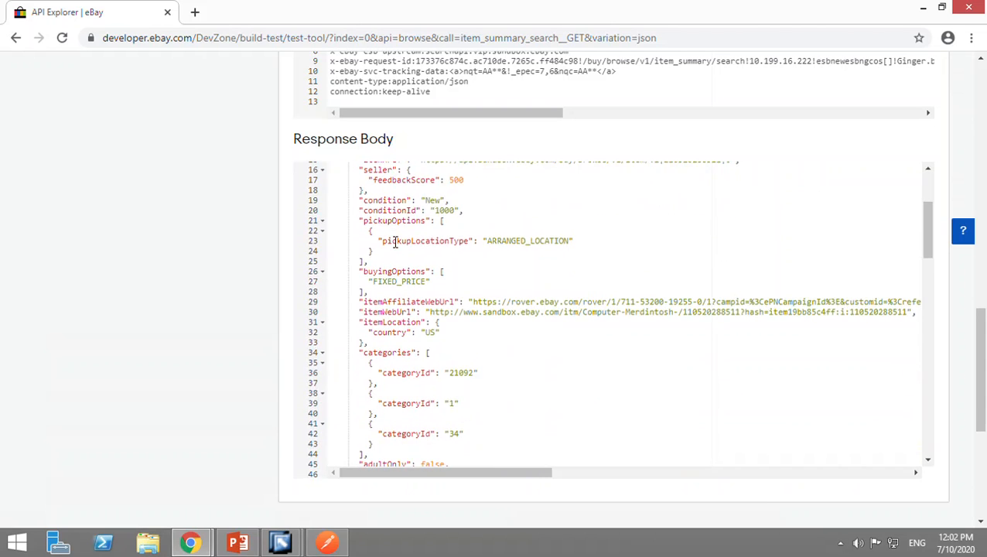
pyautogui.scroll(-2, 395, 242)
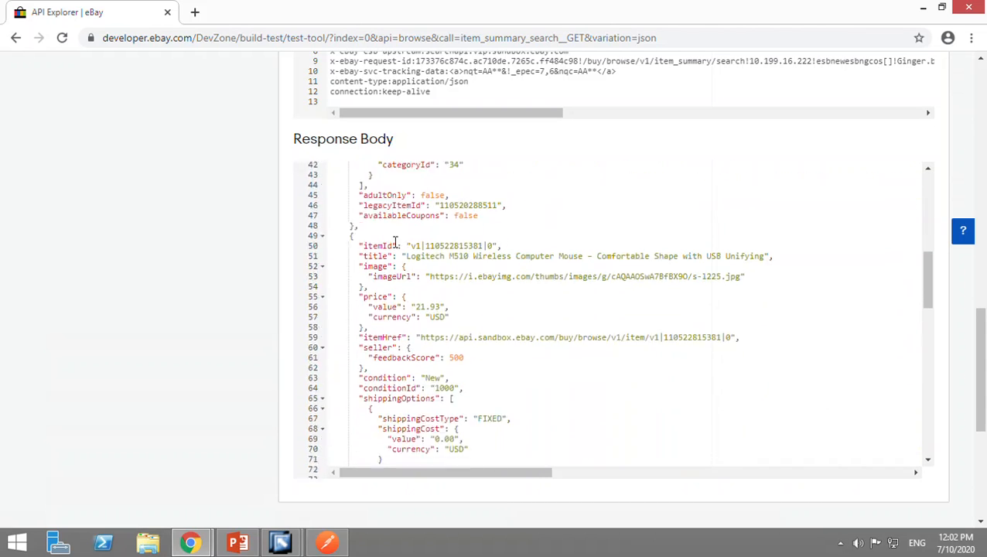
pyautogui.doubleClick(448, 239)
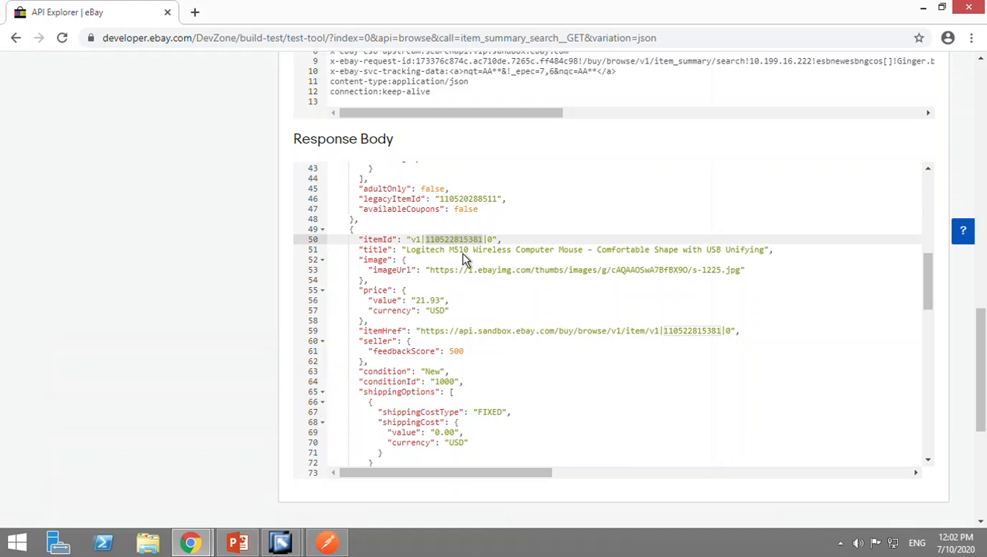
pyautogui.scroll(-3, 516, 271)
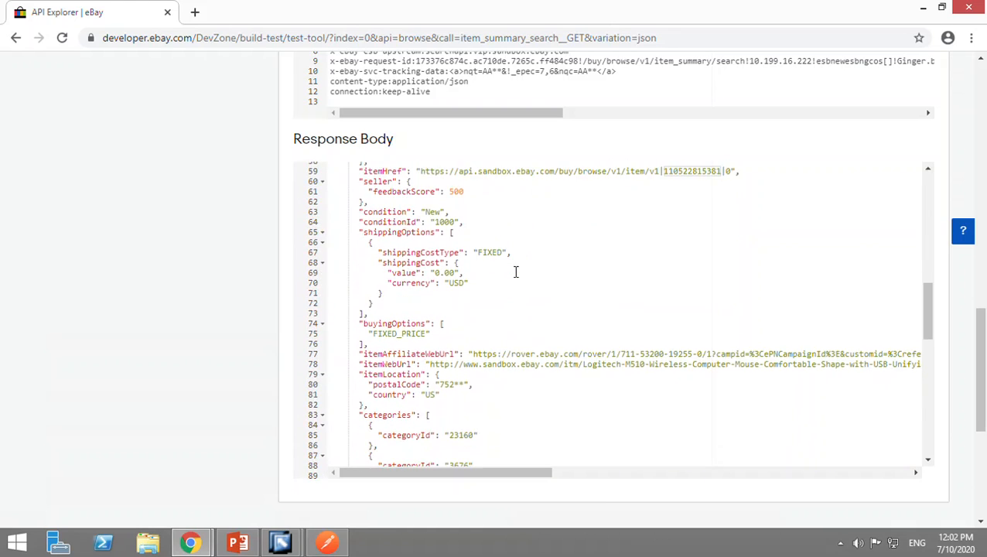
pyautogui.scroll(-1, 516, 271)
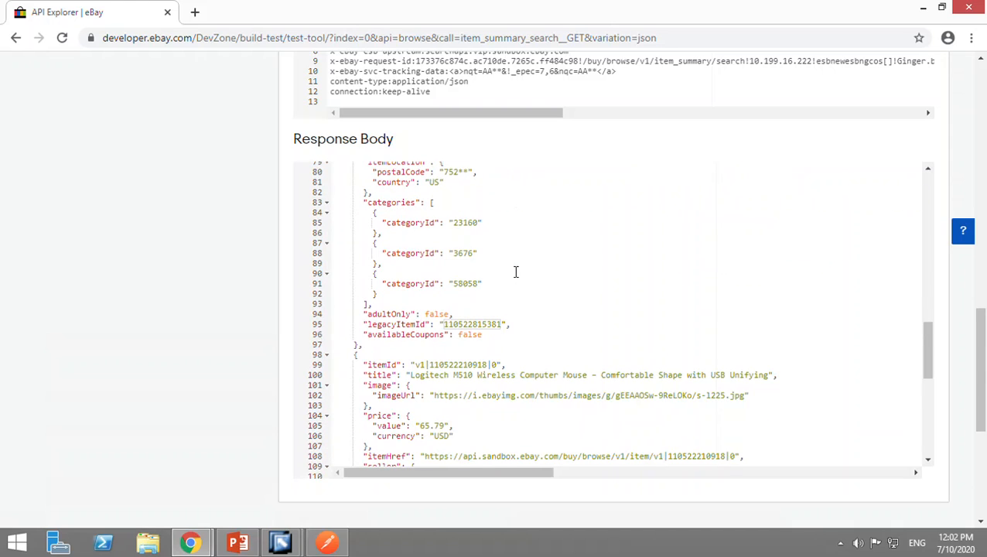
# Check the blank Postman request, return to the API Explorer in Chrome, and review the call response, HTTP headers and token section.
pyautogui.click(258, 546)
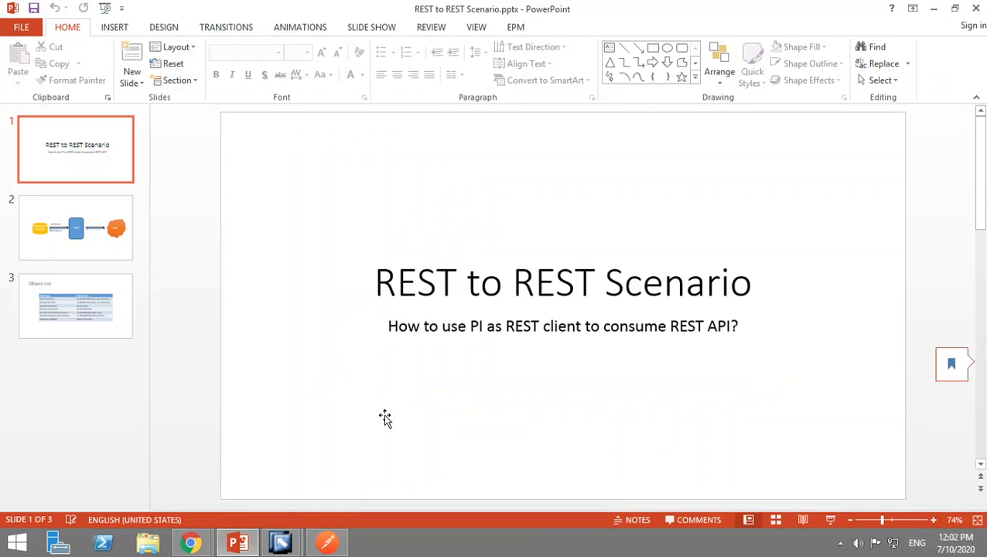
pyautogui.click(326, 544)
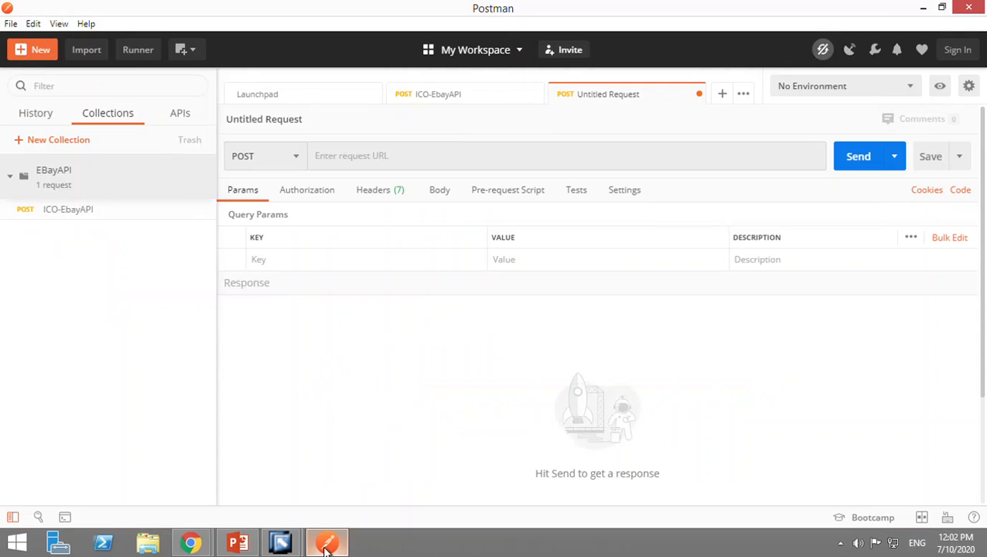
pyautogui.moveTo(190, 542)
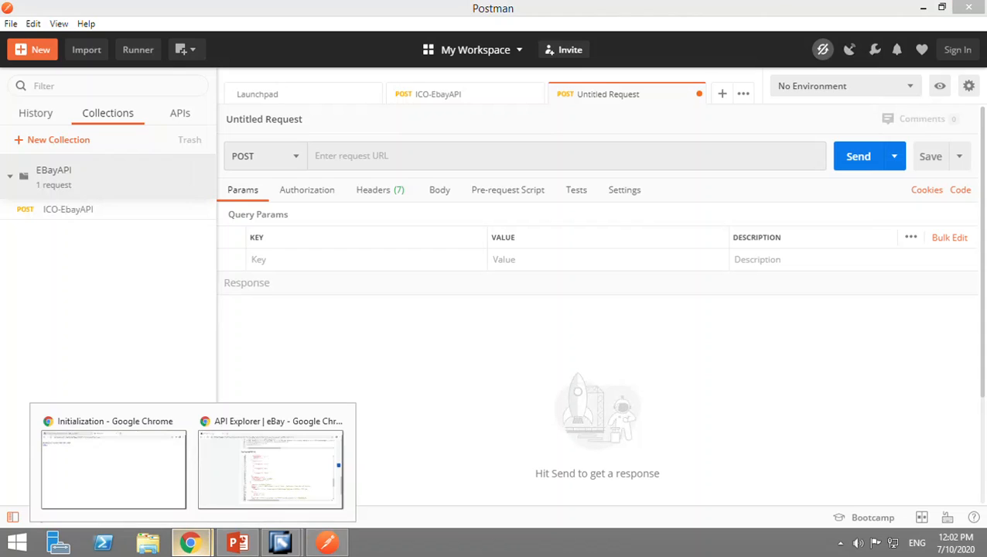
pyautogui.click(249, 495)
pyautogui.scroll(2, 543, 182)
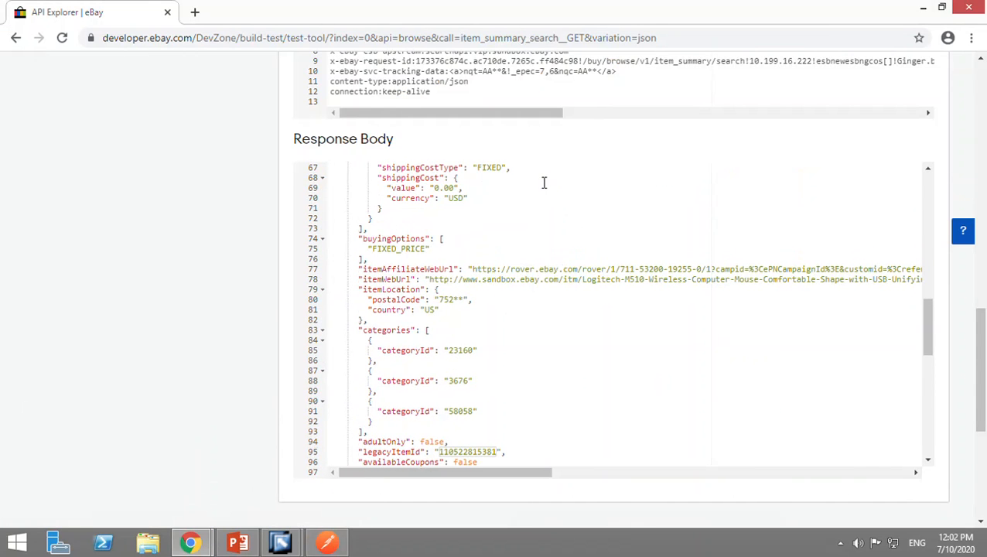
pyautogui.scroll(5, 236, 185)
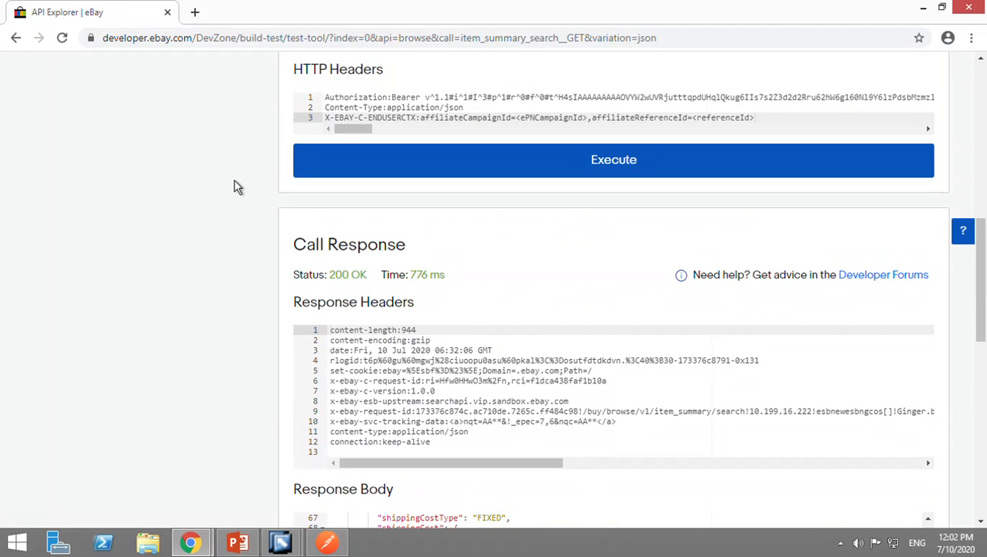
pyautogui.scroll(8, 236, 186)
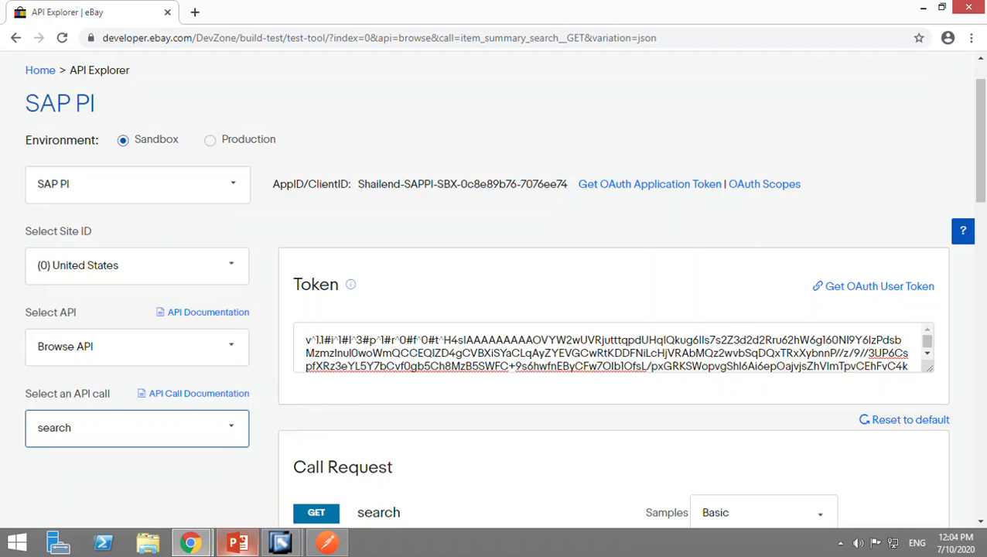
# Switch to the REST to REST Scenario presentation in PowerPoint and show the slide 2 diagram of Postman, SAP PI and eBay.
pyautogui.click(238, 542)
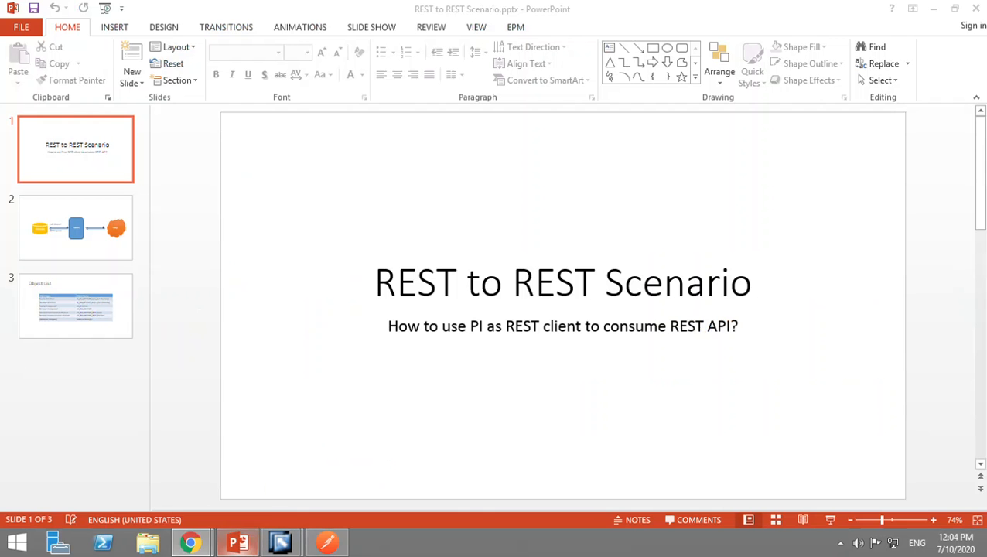
pyautogui.click(103, 250)
pyautogui.click(85, 146)
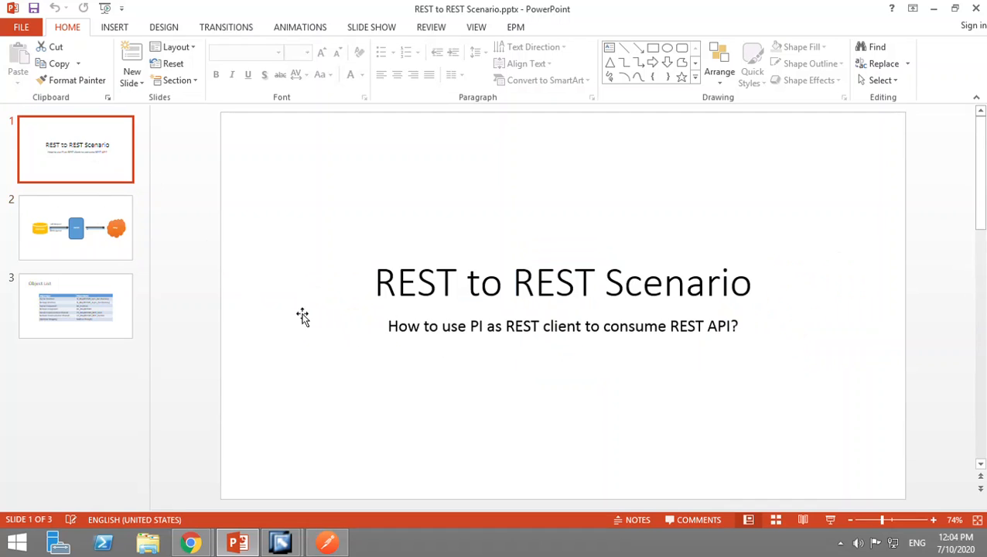
pyautogui.click(109, 257)
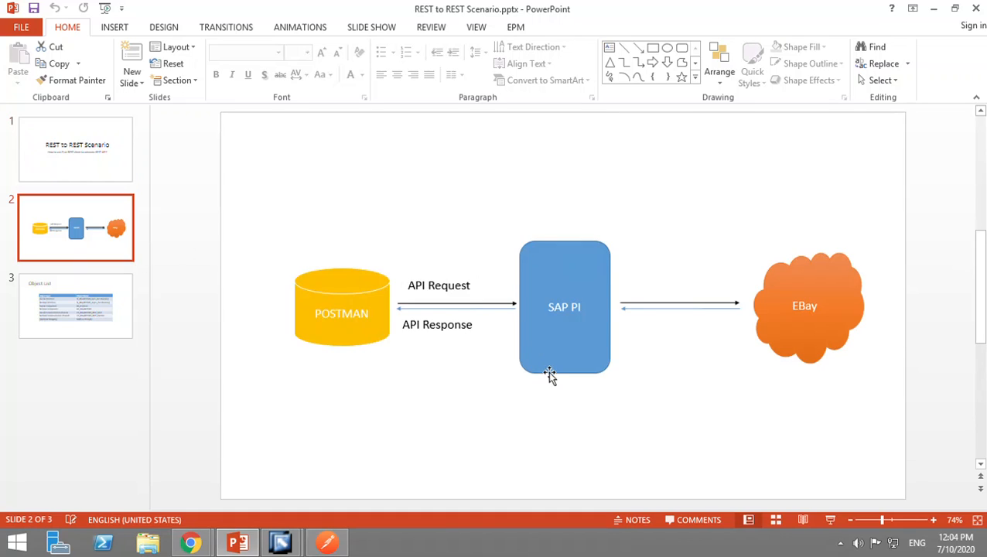